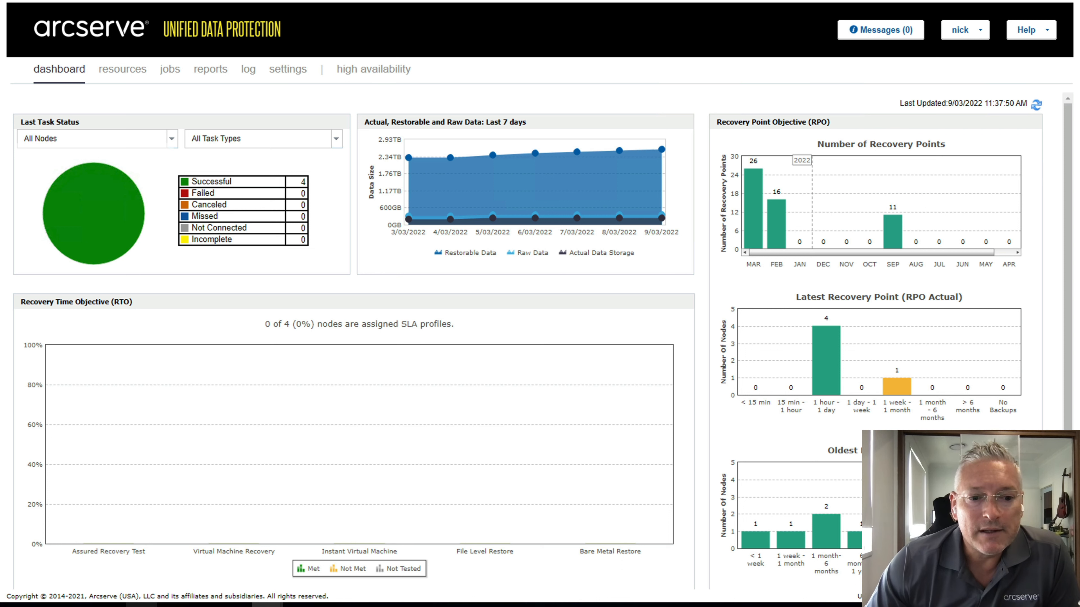
# In File Explorer, open the Datastore folder on the Data (F:) drive and check the size of its data folder.
pyautogui.click(141, 605)
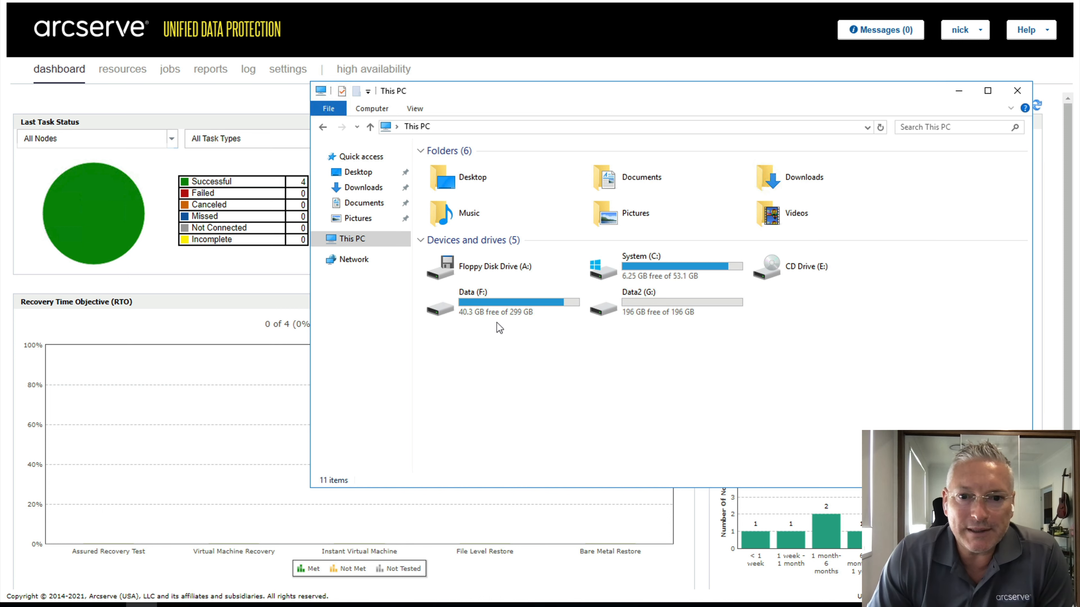
pyautogui.click(496, 310)
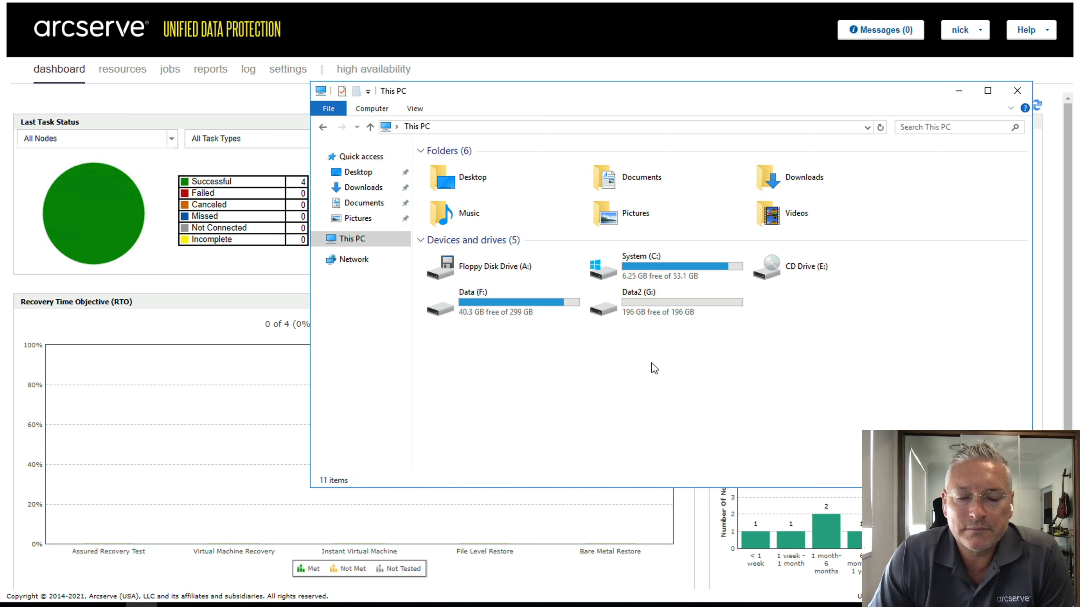
pyautogui.click(477, 310)
pyautogui.doubleClick(475, 305)
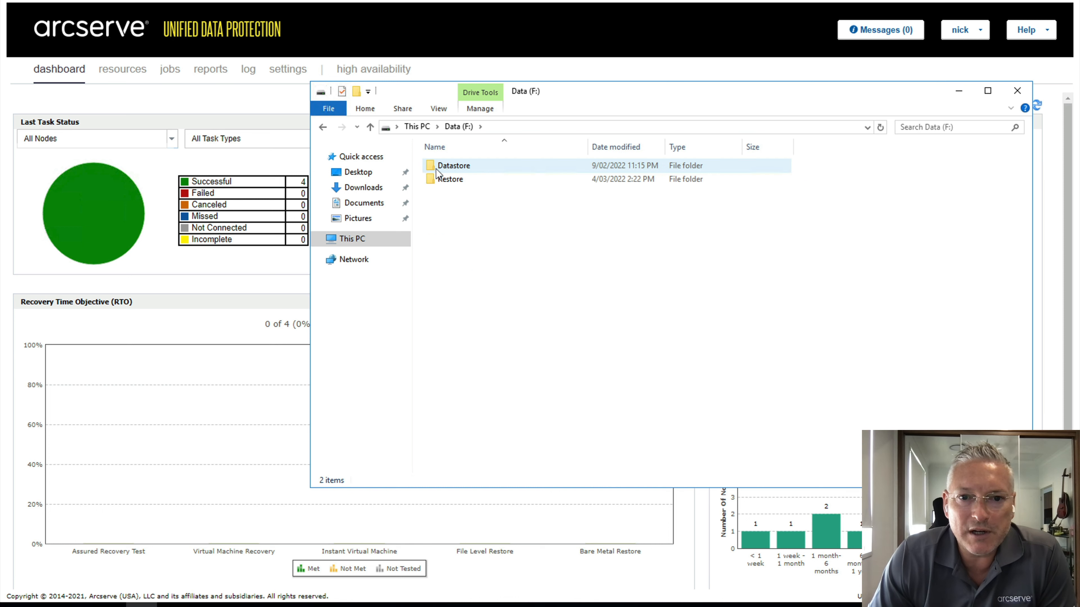
pyautogui.doubleClick(445, 170)
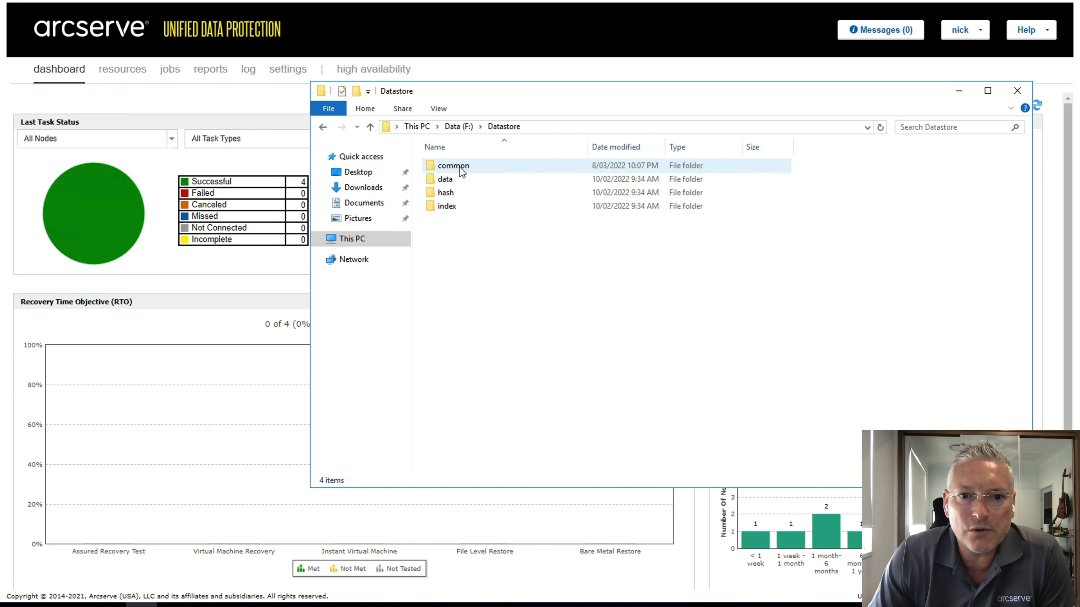
pyautogui.click(450, 182)
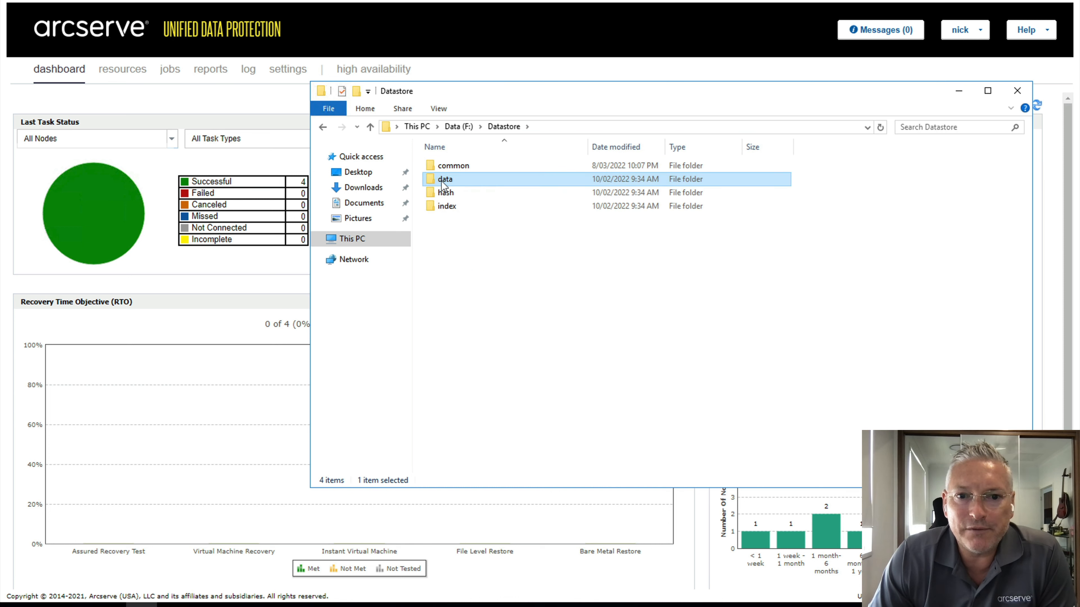
pyautogui.moveTo(444, 183)
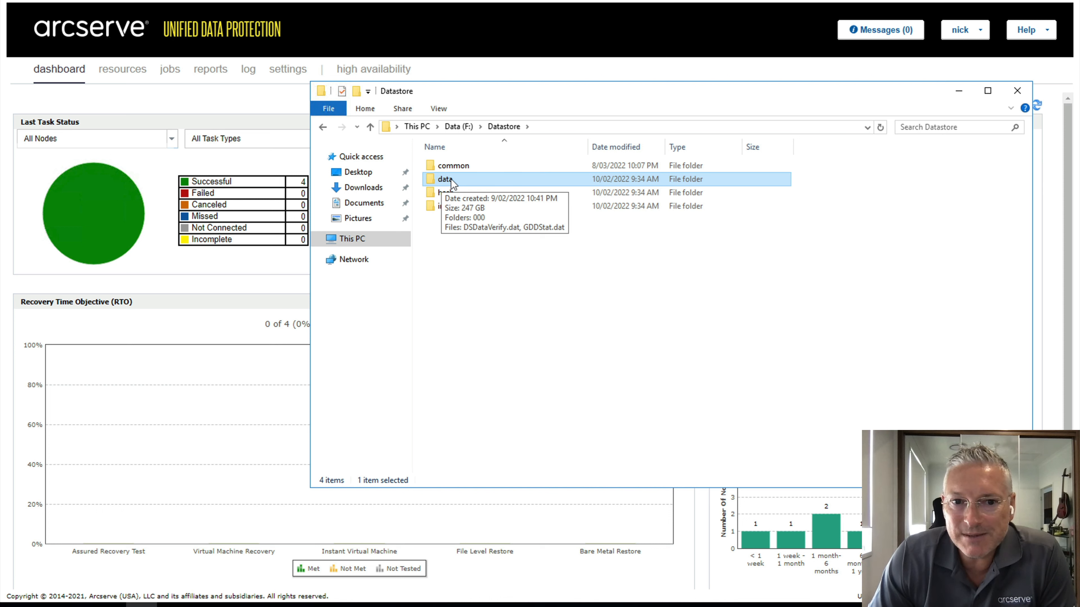
# Create a new folder named Datastore in the root of the Data2 (G:) drive.
pyautogui.click(417, 126)
pyautogui.doubleClick(653, 295)
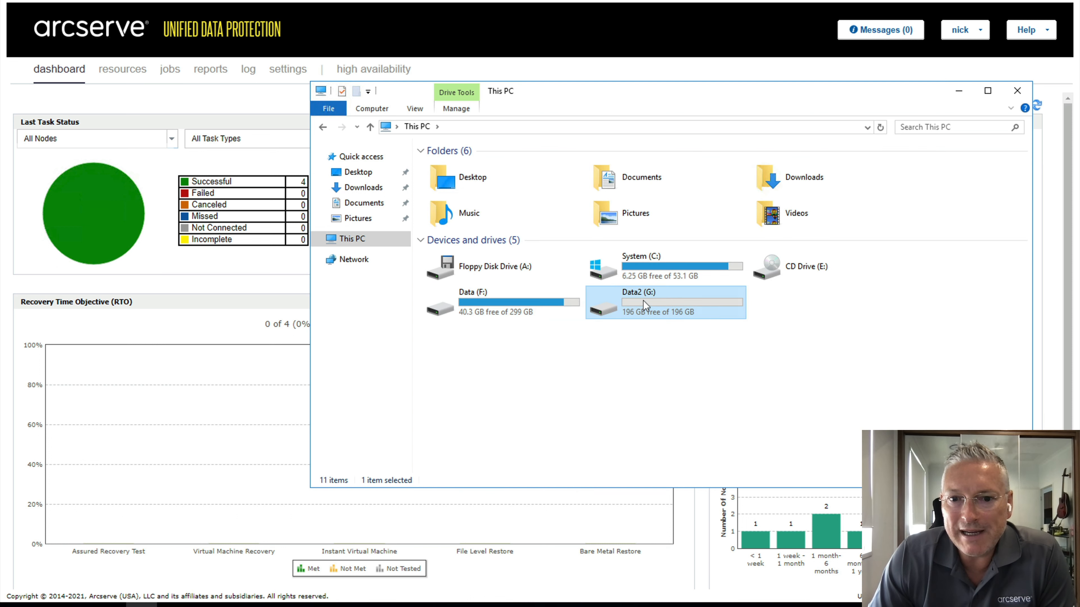
pyautogui.rightClick(451, 213)
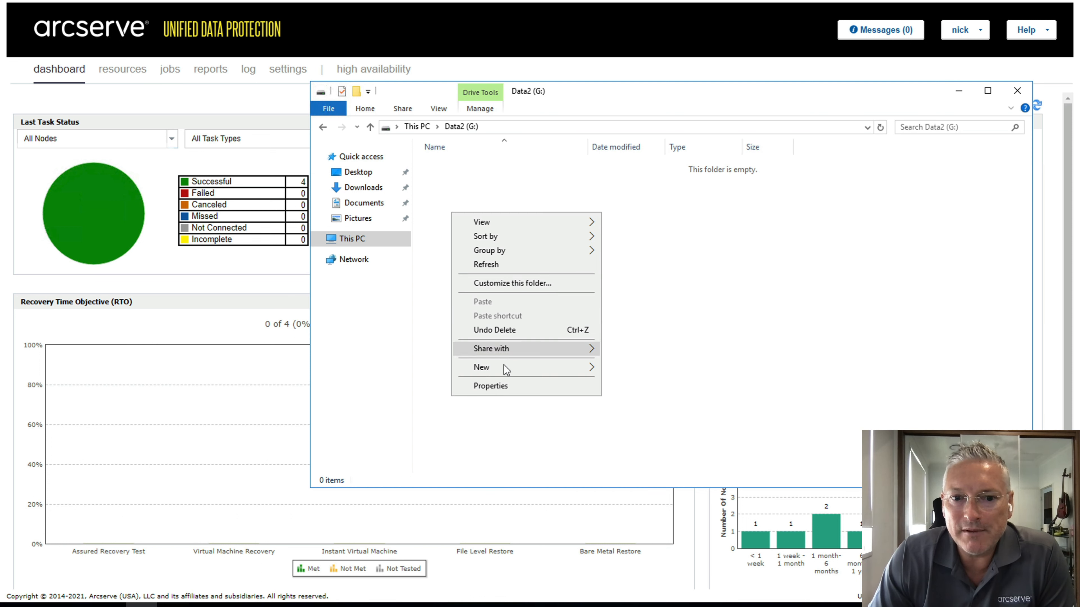
pyautogui.moveTo(508, 367)
pyautogui.click(636, 373)
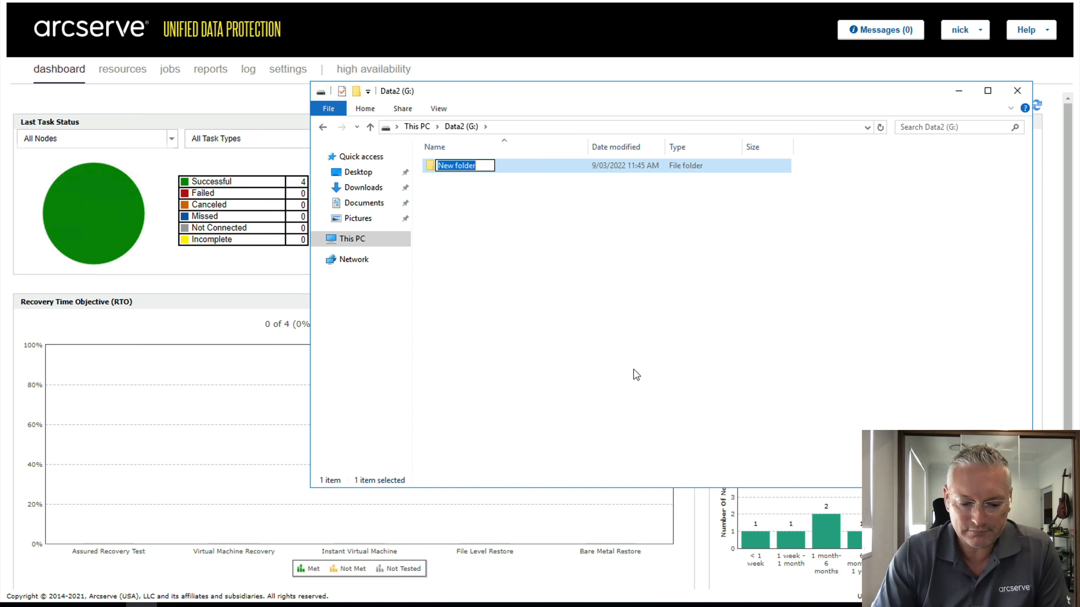
pyautogui.write('Data')
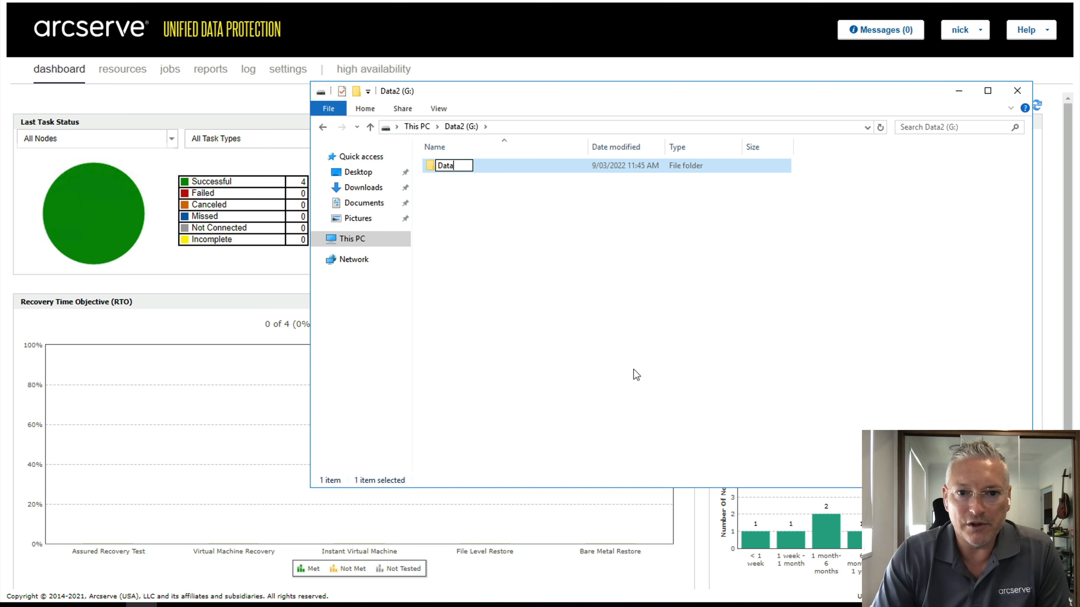
pyautogui.write('store')
pyautogui.press('Return')
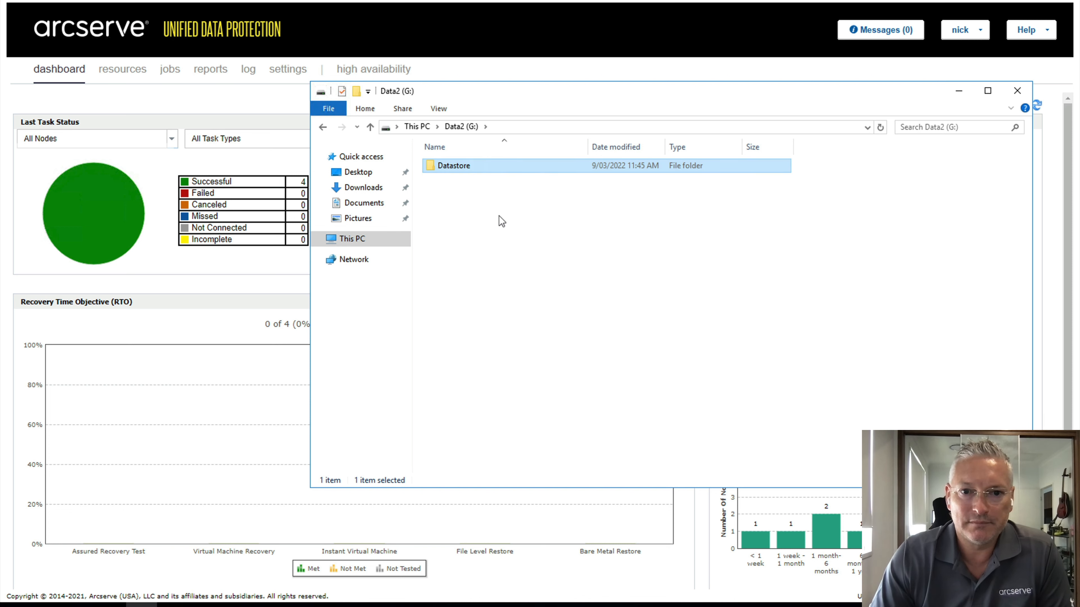
# Create a subfolder named Data inside the G: drive's Datastore folder, and return to the drive's root.
pyautogui.doubleClick(453, 168)
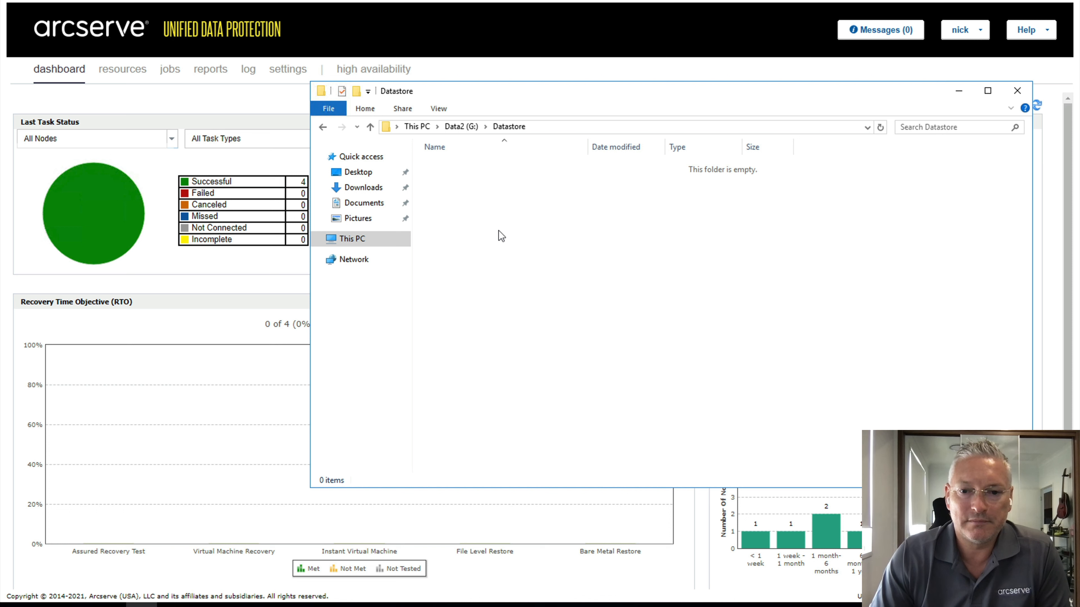
pyautogui.rightClick(499, 231)
pyautogui.moveTo(571, 385)
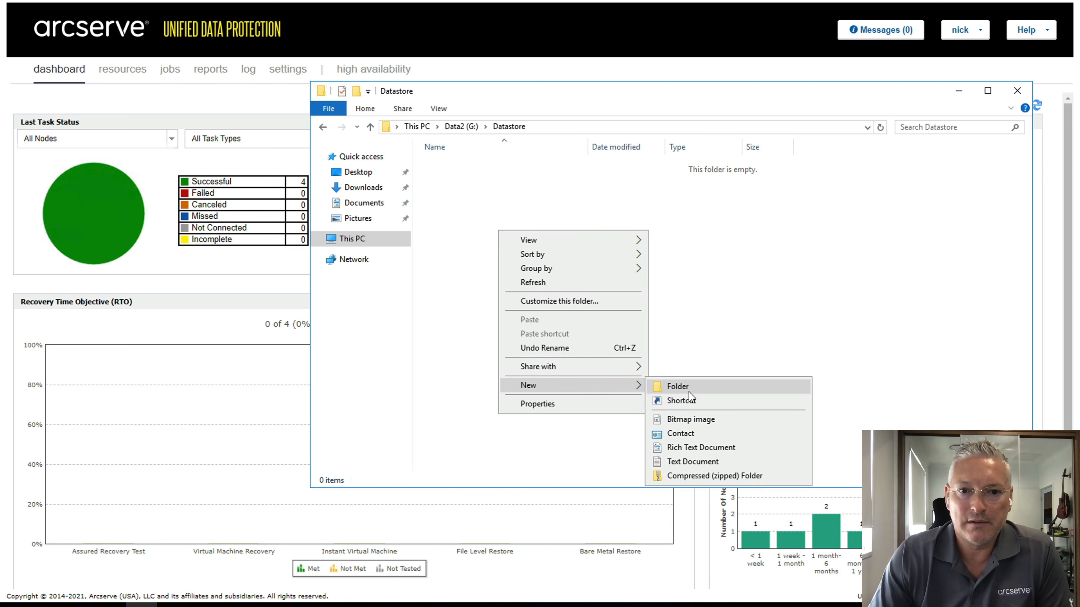
pyautogui.click(689, 392)
pyautogui.write('Data')
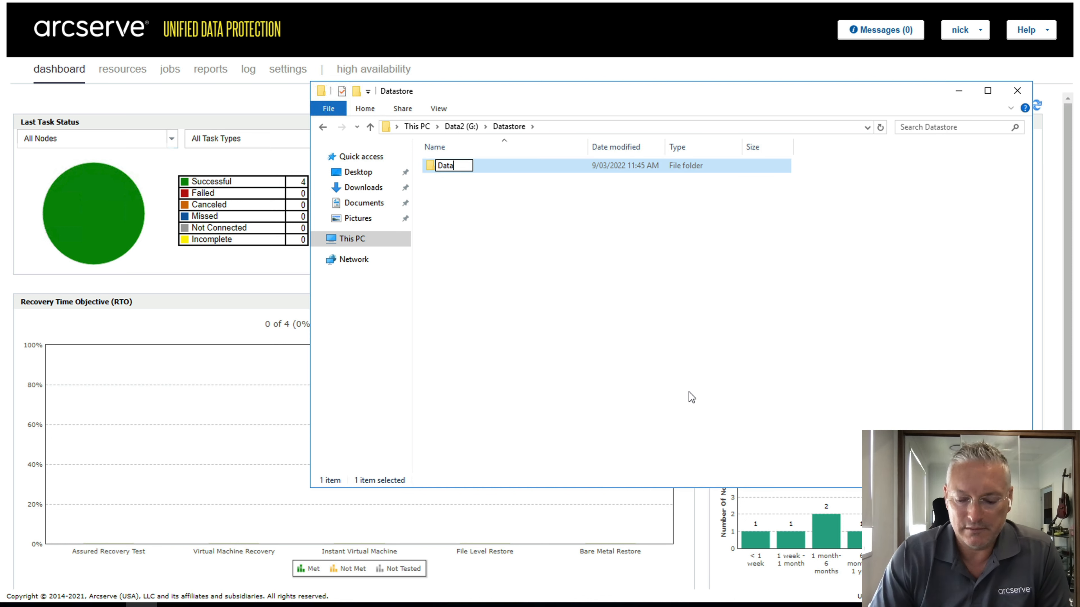
pyautogui.press('Return')
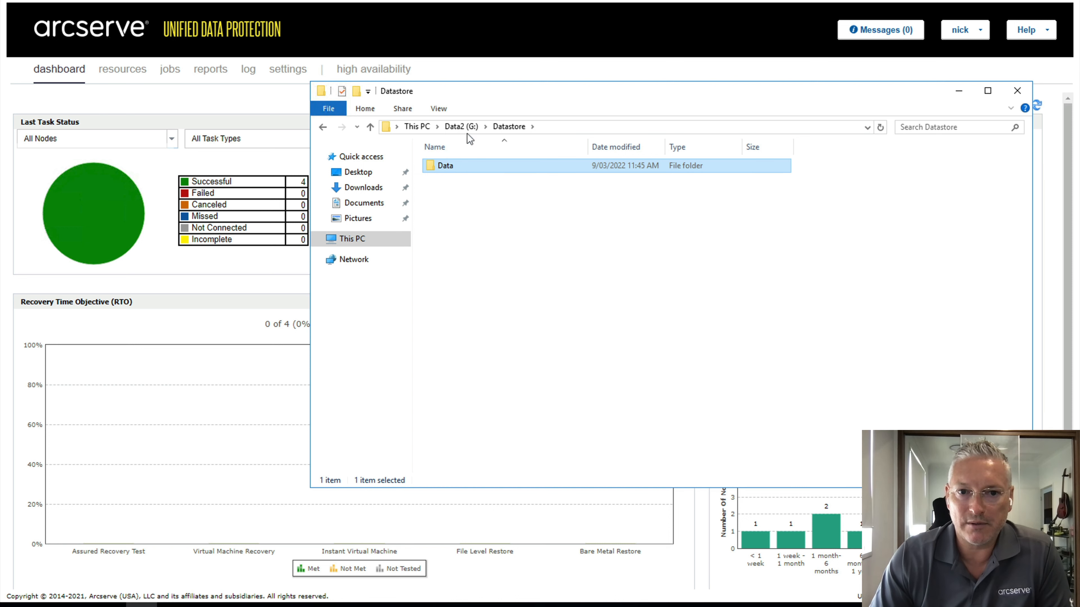
pyautogui.click(462, 126)
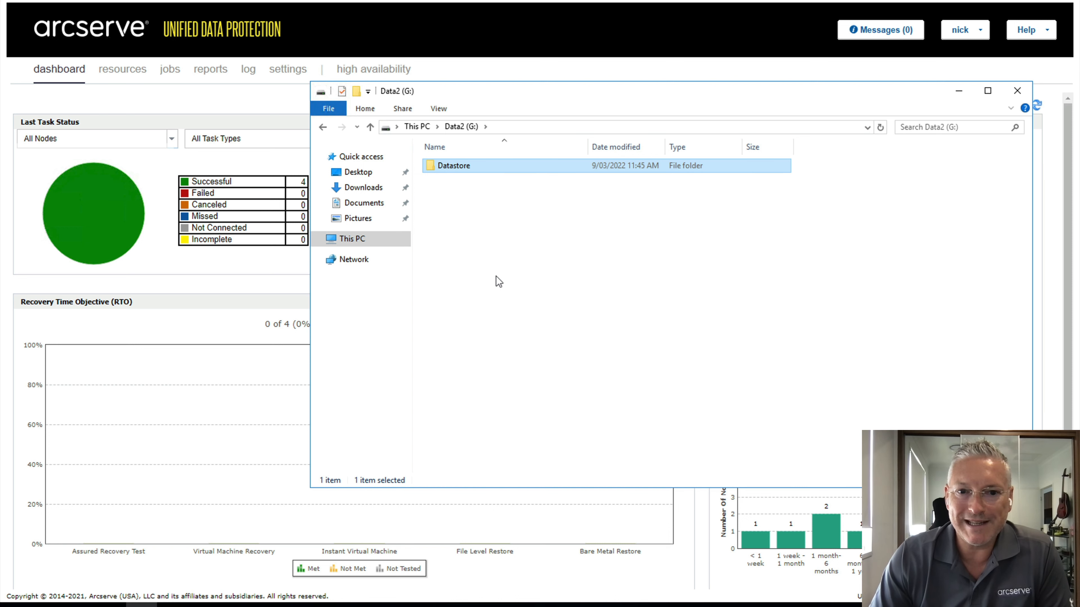
pyautogui.click(499, 282)
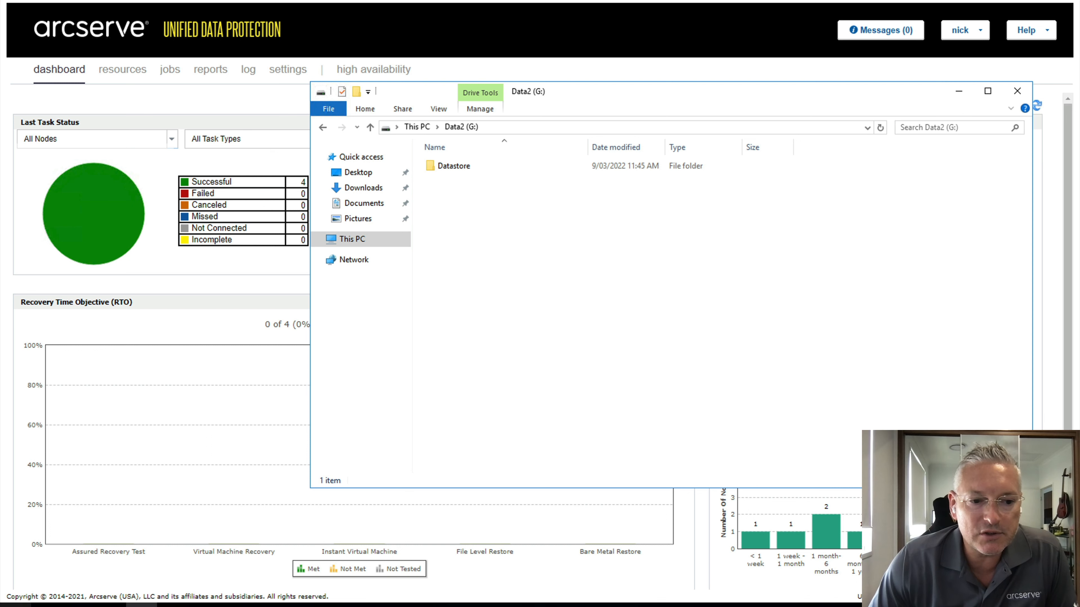
# Open Command Prompt as administrator.
pyautogui.click(15, 606)
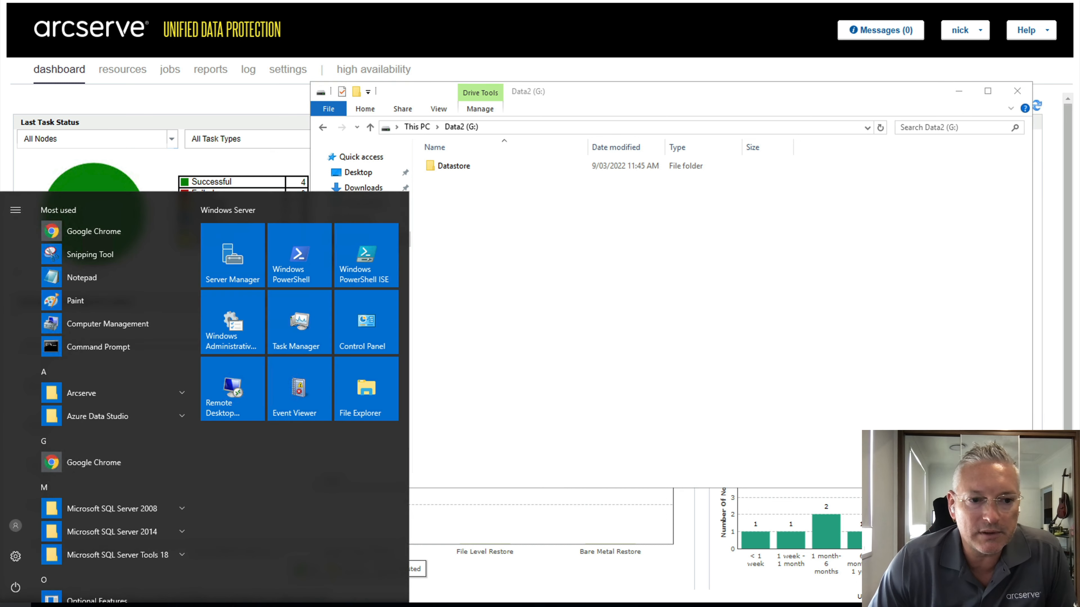
pyautogui.rightClick(86, 353)
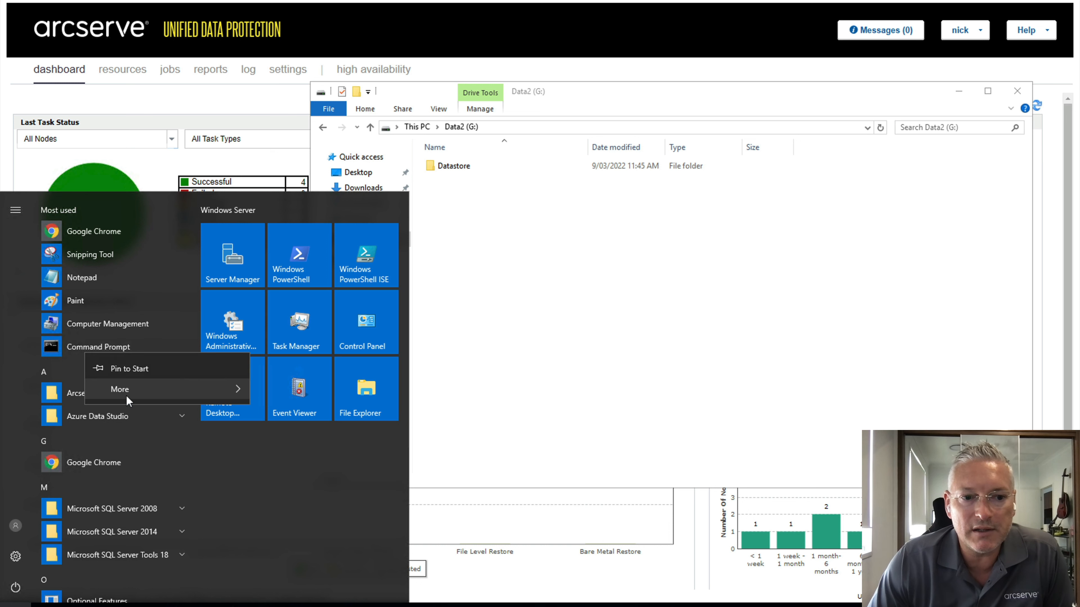
pyautogui.moveTo(127, 396)
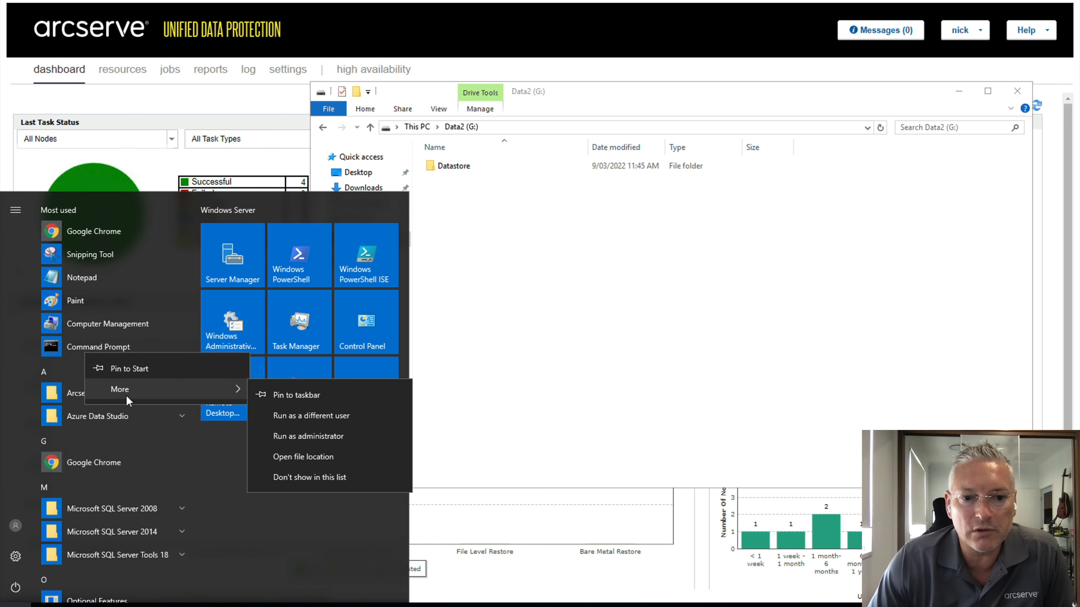
pyautogui.click(323, 437)
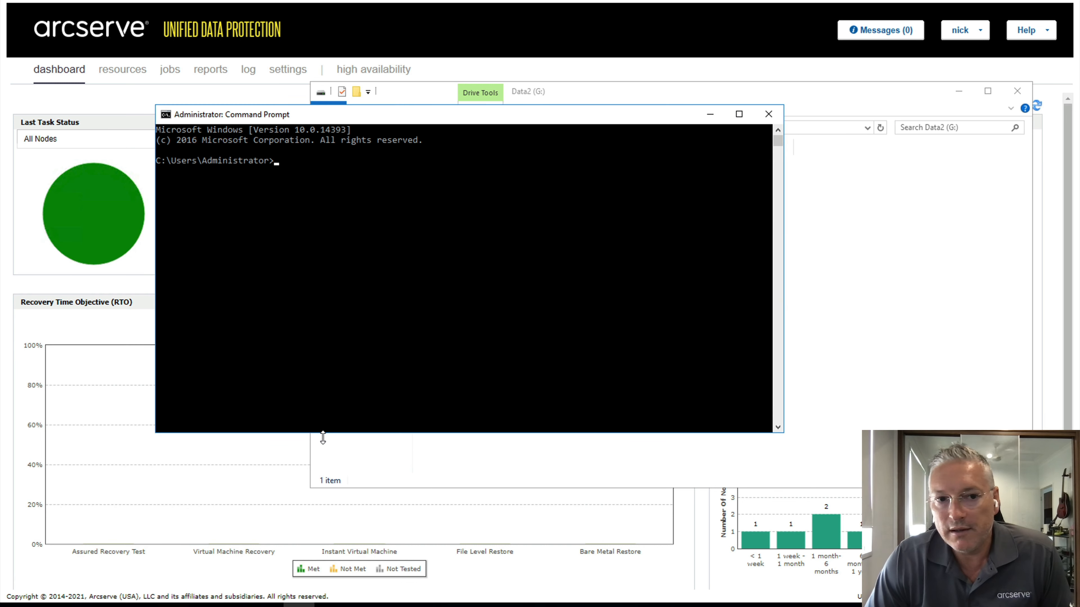
# Change the working directory to "\Program Files\Arcserve\Unified Data Protection\Engine\BIN".
pyautogui.click(461, 255)
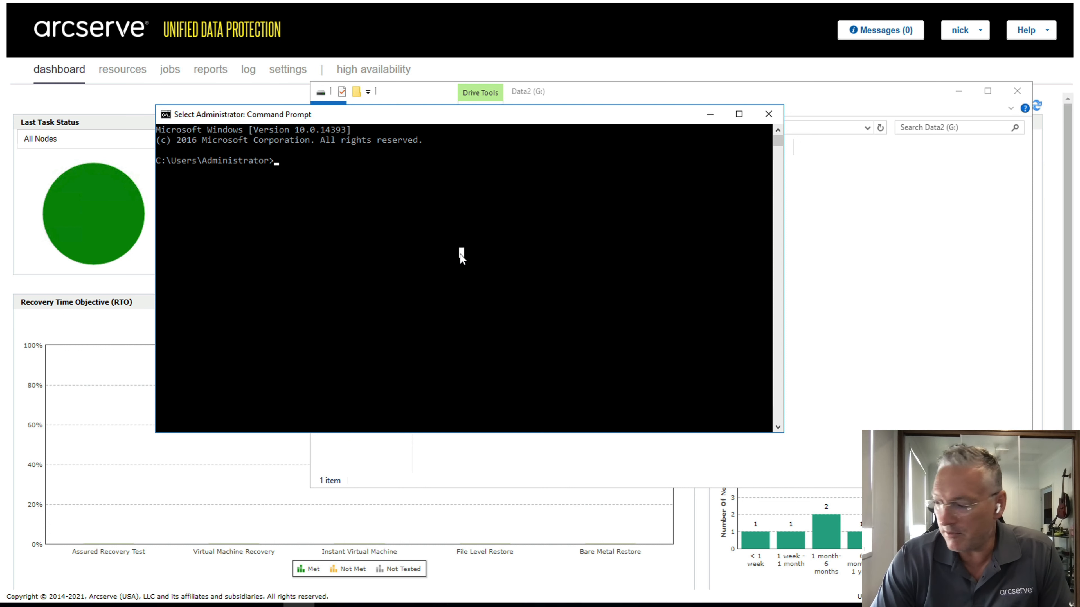
pyautogui.write('cd ')
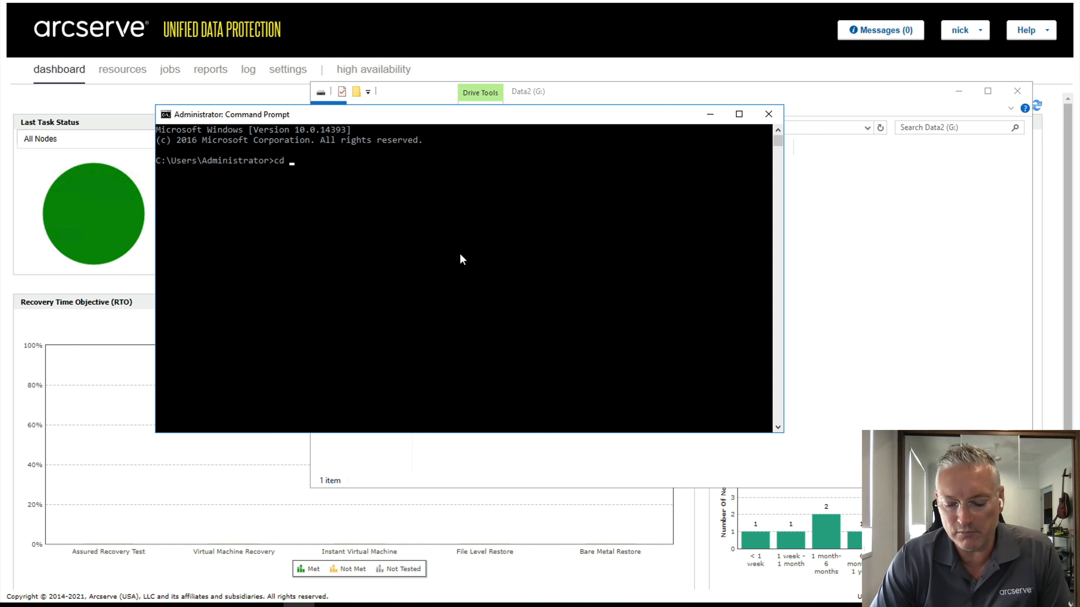
pyautogui.write('"\\Program Files"')
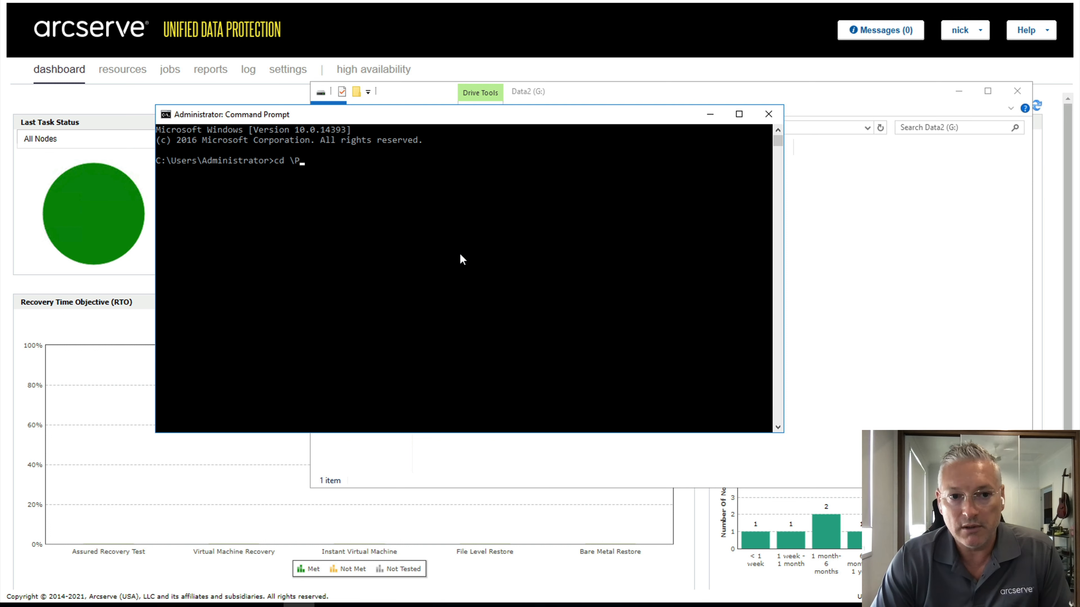
pyautogui.write('\\Arc')
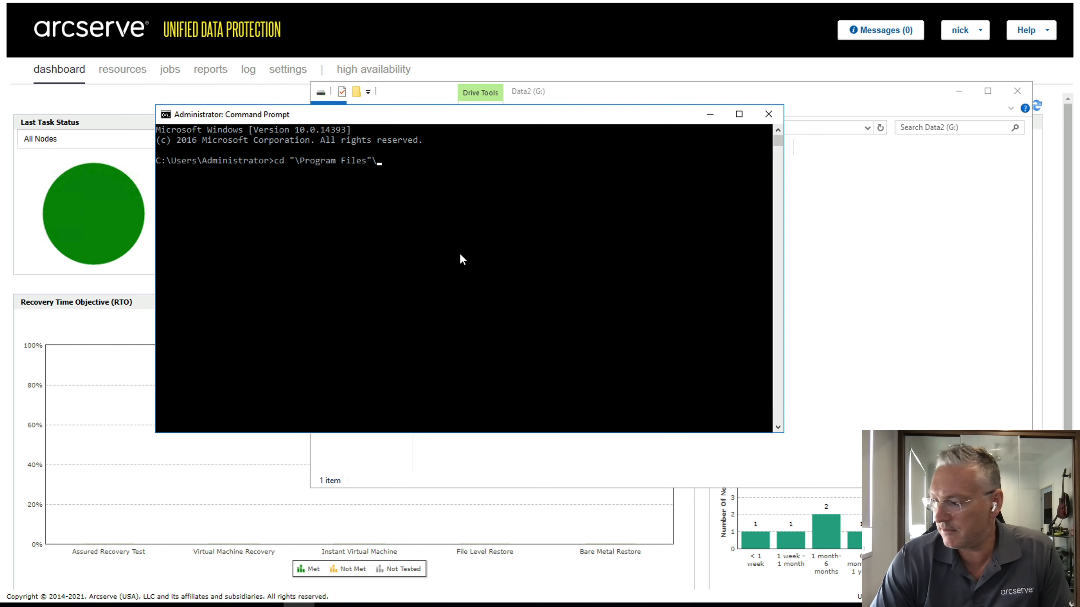
pyautogui.press('Tab')
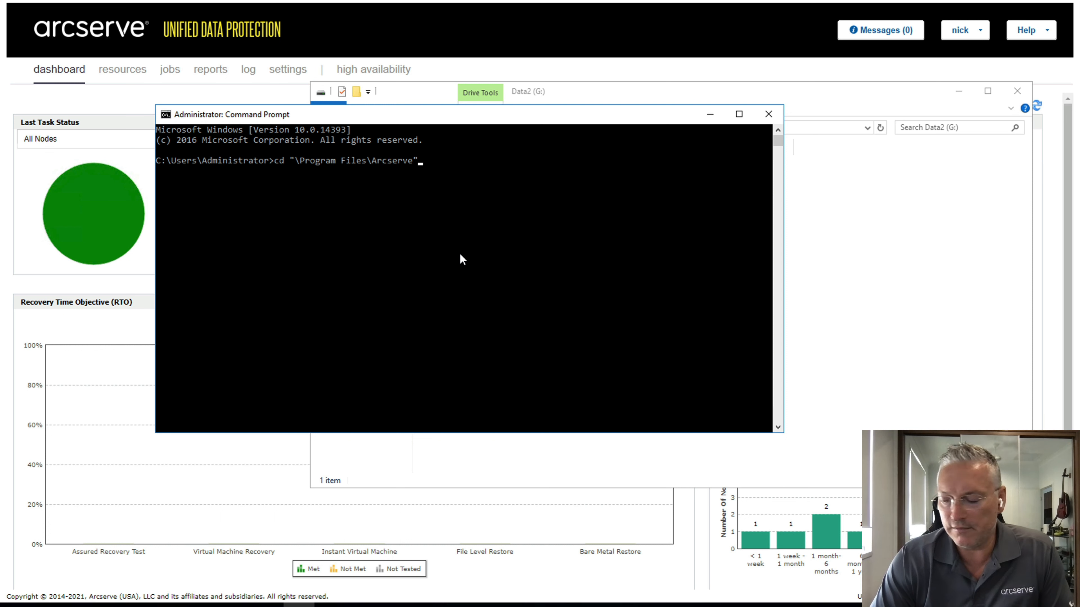
pyautogui.write('\\Un')
pyautogui.press('Tab')
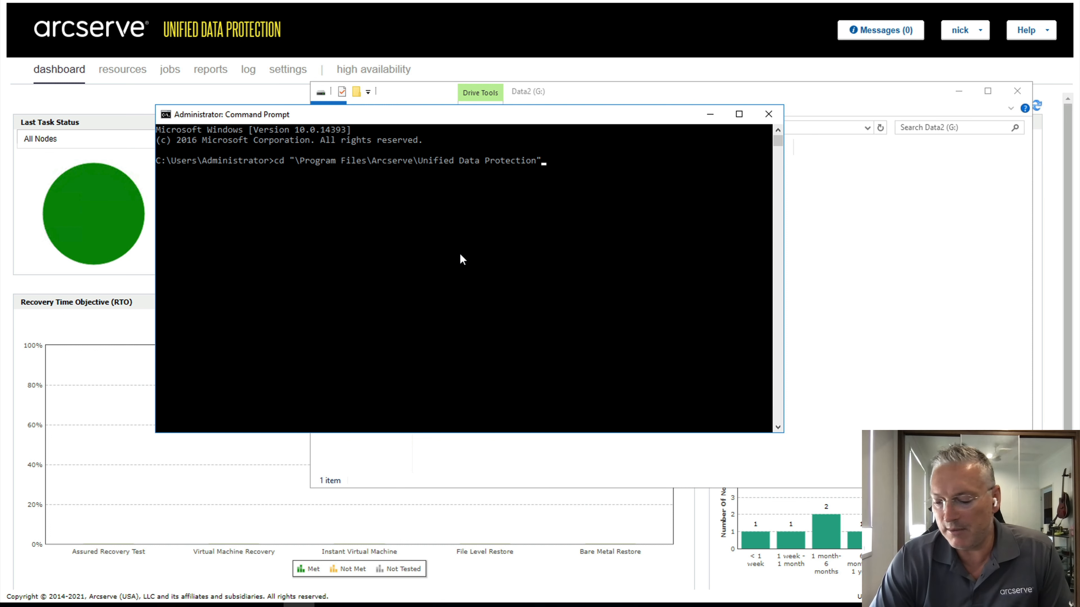
pyautogui.write('\\En')
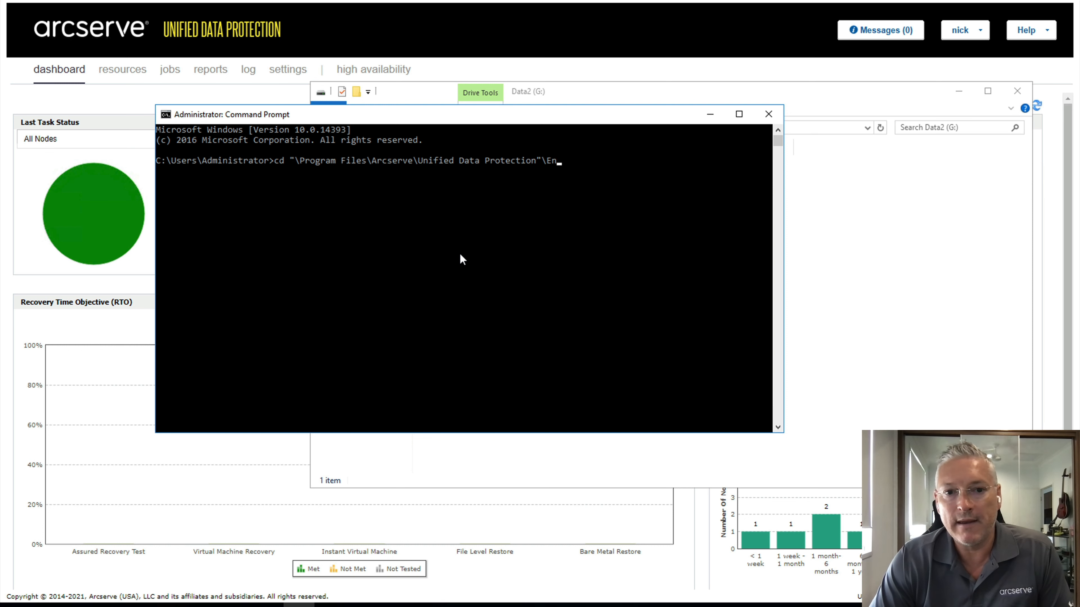
pyautogui.press('Tab')
pyautogui.write('\\bi')
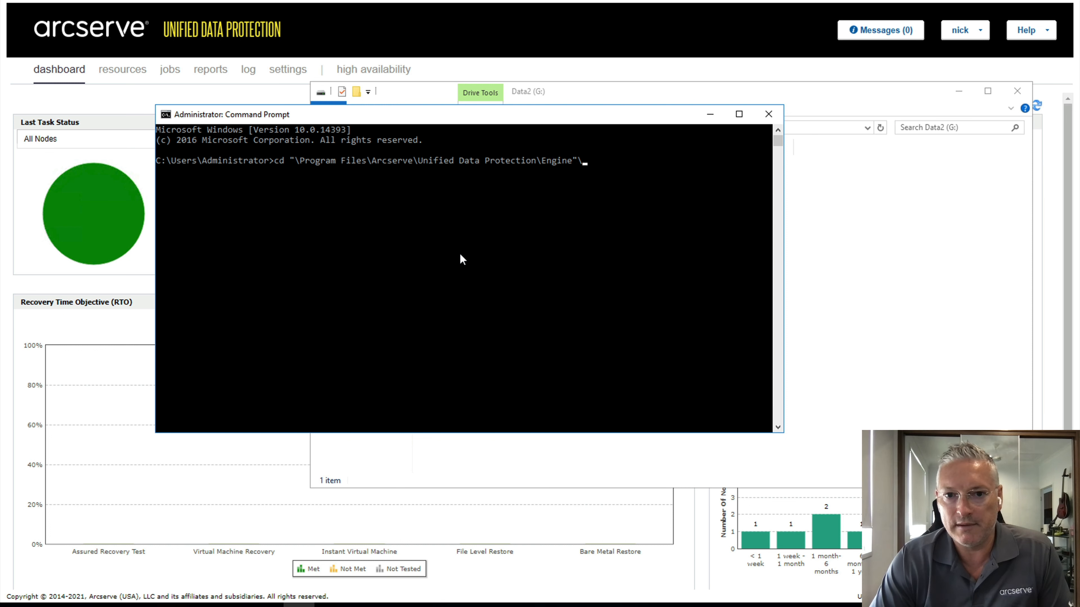
pyautogui.press('Tab')
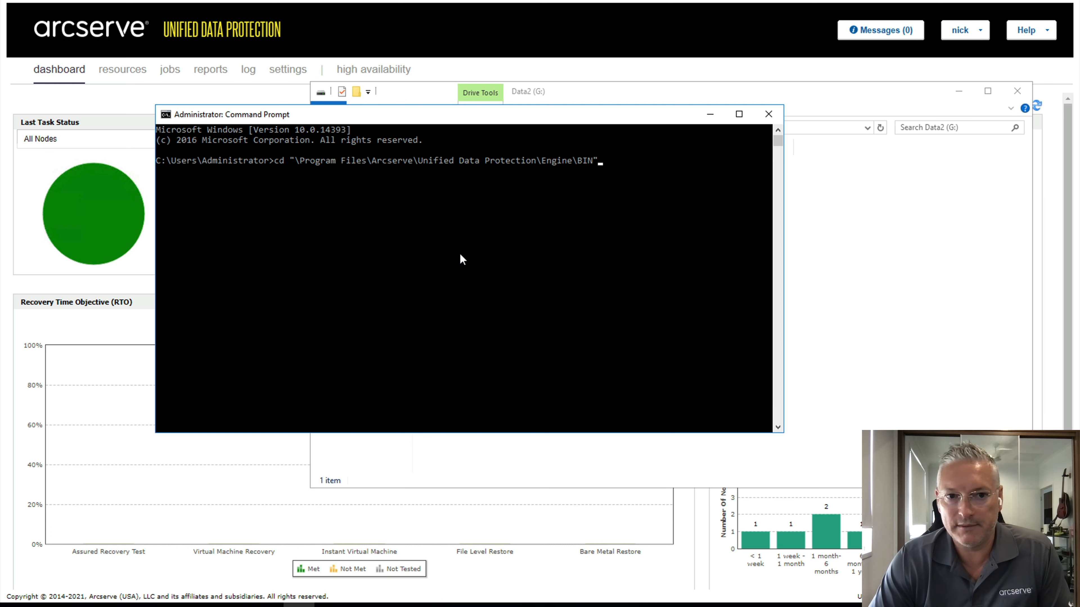
pyautogui.press('Return')
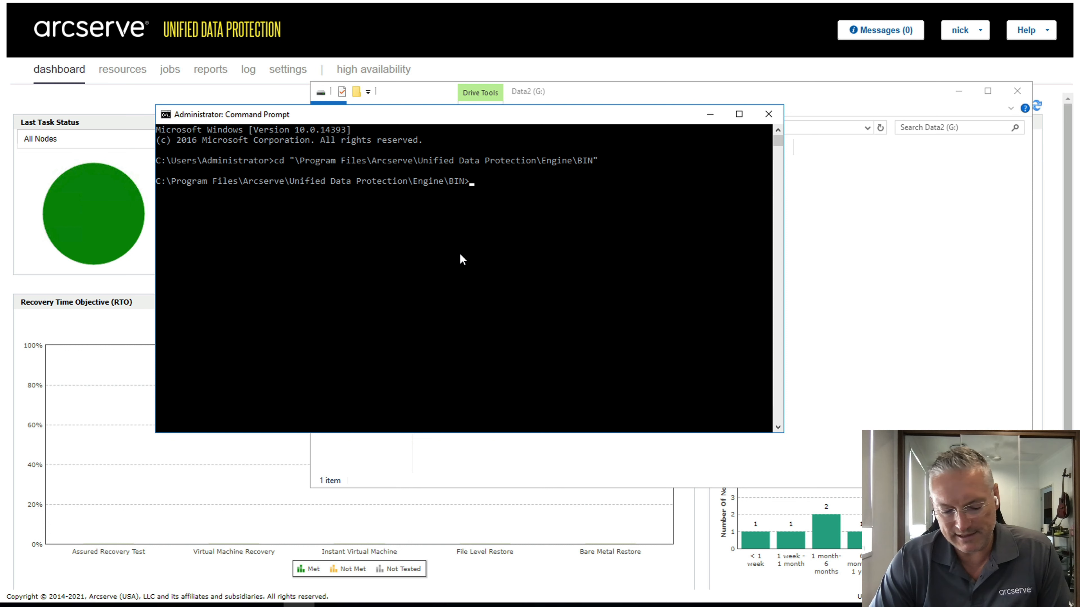
# Run as_gddmgr.exe without arguments to list its usage options and examples.
pyautogui.write('as_')
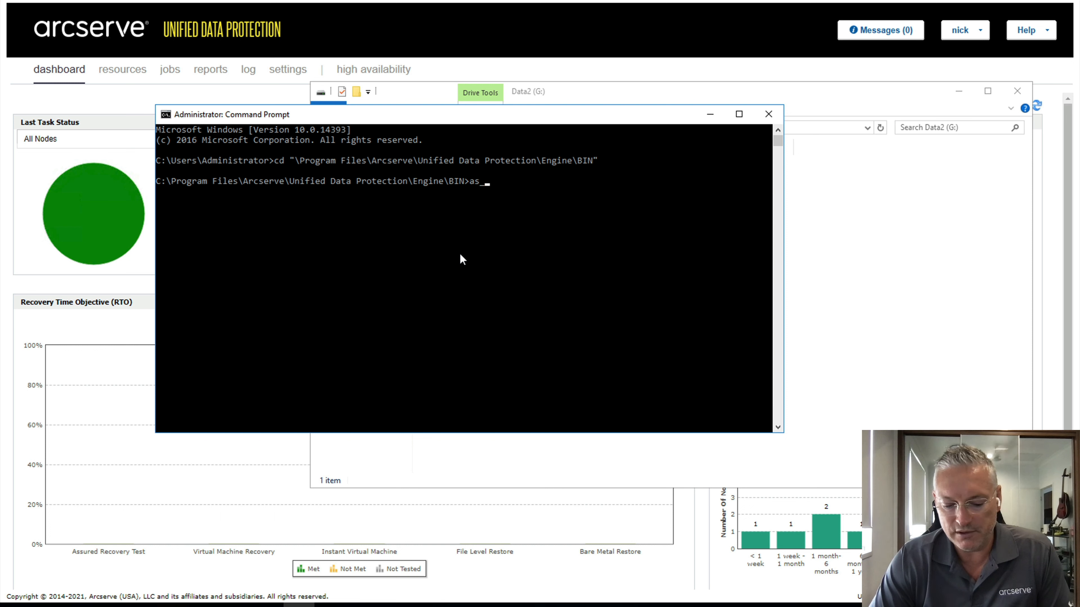
pyautogui.write('gdd')
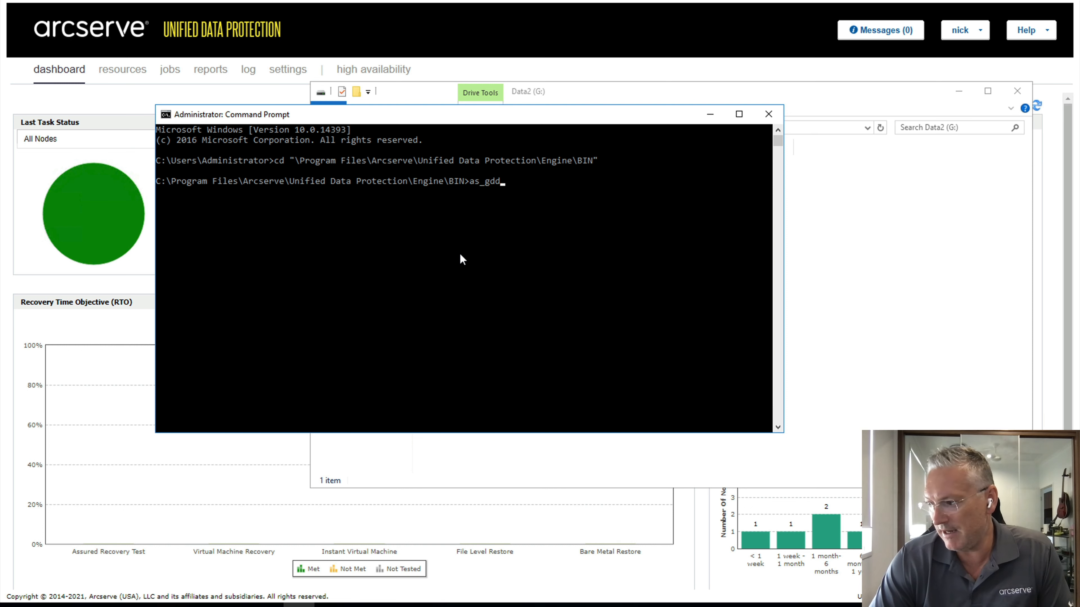
pyautogui.write('mgr')
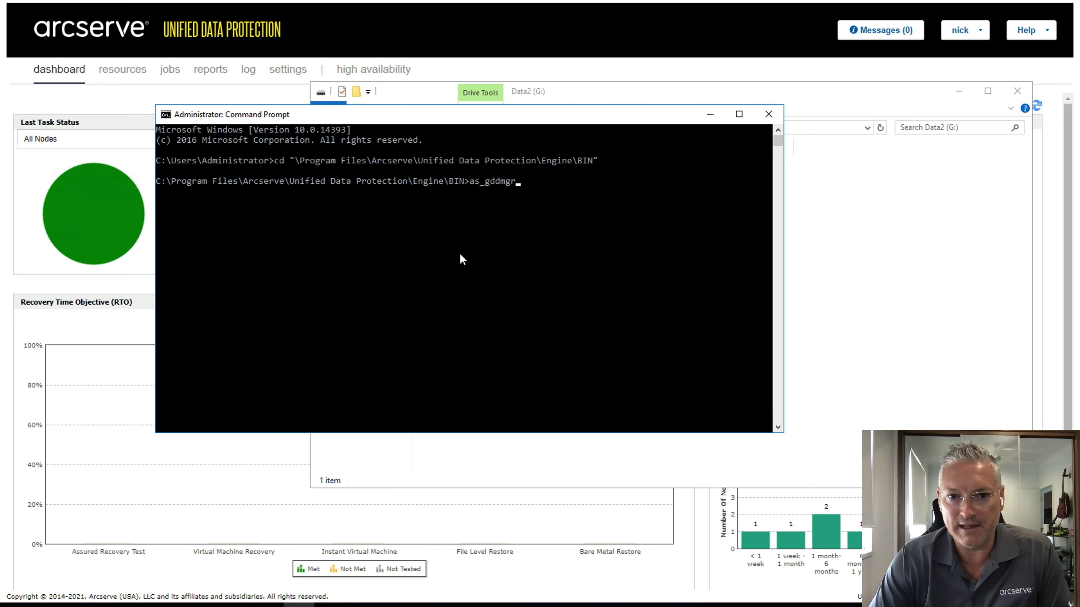
pyautogui.write('.exe')
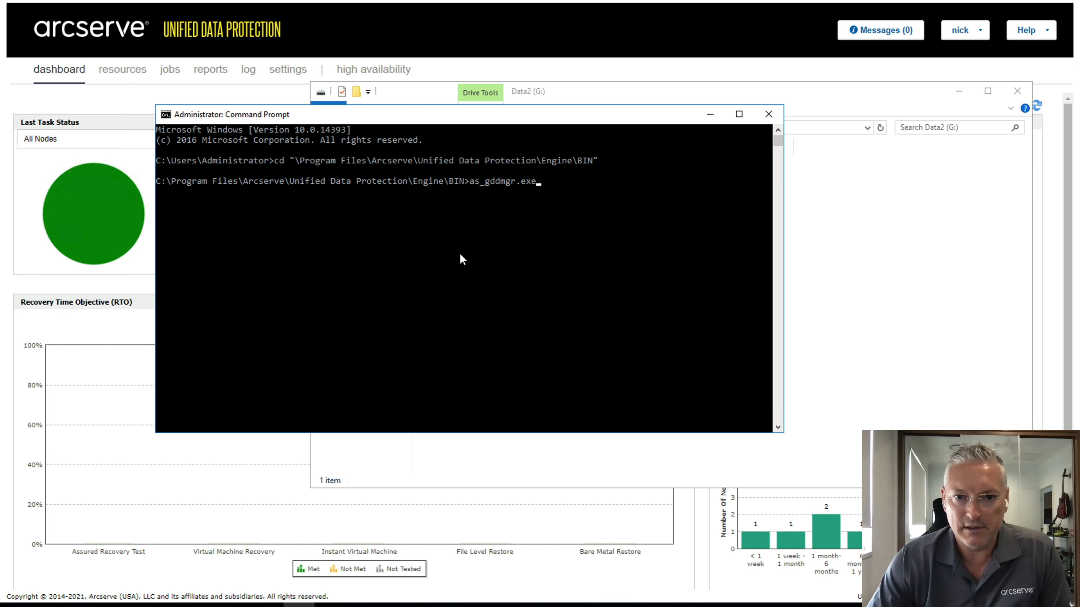
pyautogui.press('Return')
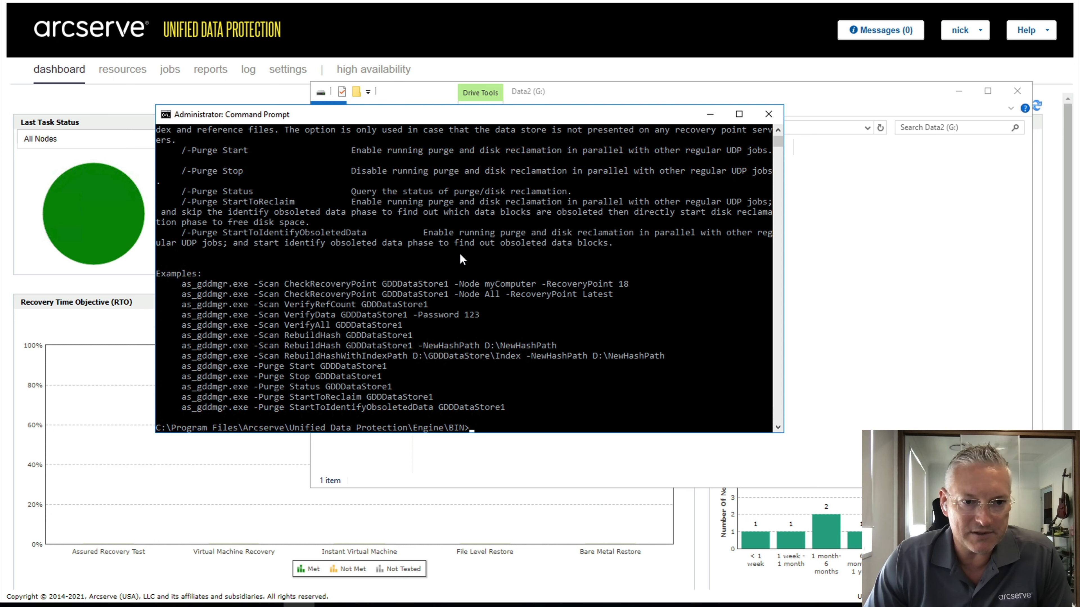
pyautogui.scroll(1, 460, 255)
pyautogui.scroll(-2, 460, 255)
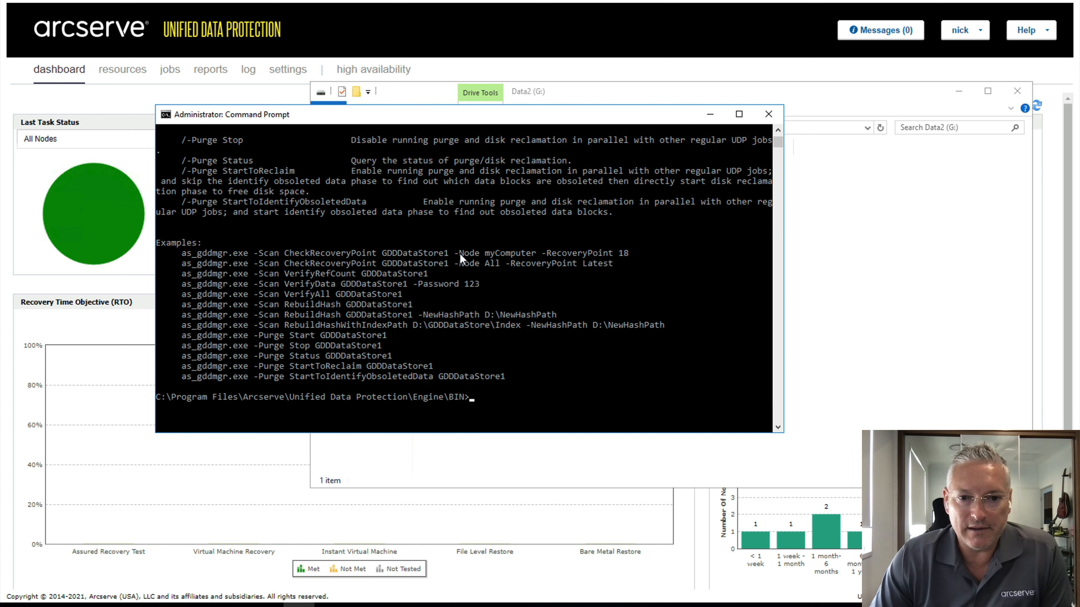
# Switch to the Arcserve UDP console and examine the Data Destination capacity of the Datastore data store under Recovery Point Servers.
pyautogui.click(141, 312)
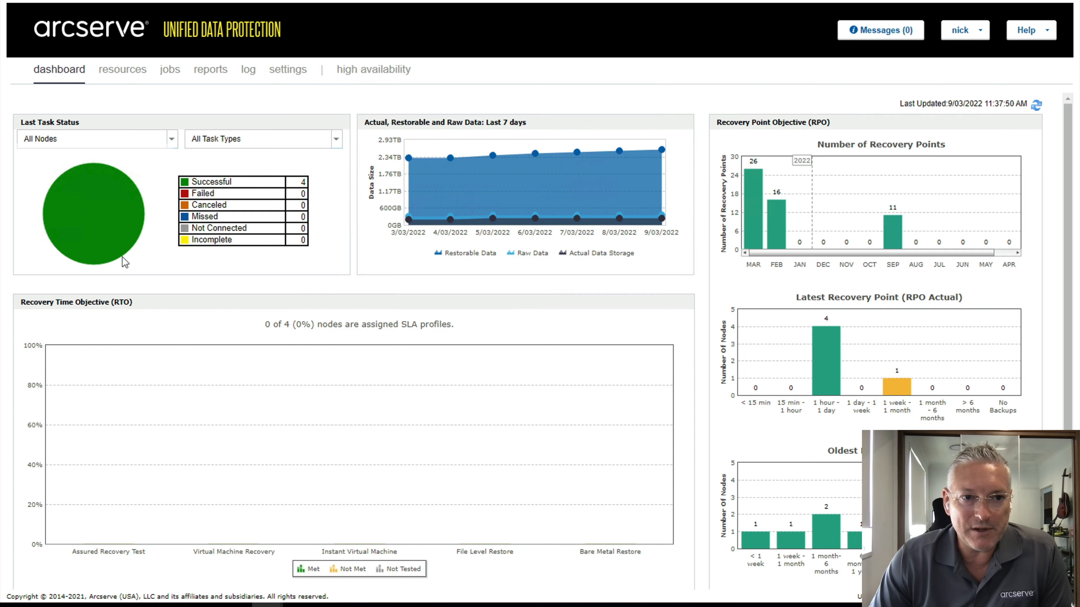
pyautogui.click(130, 72)
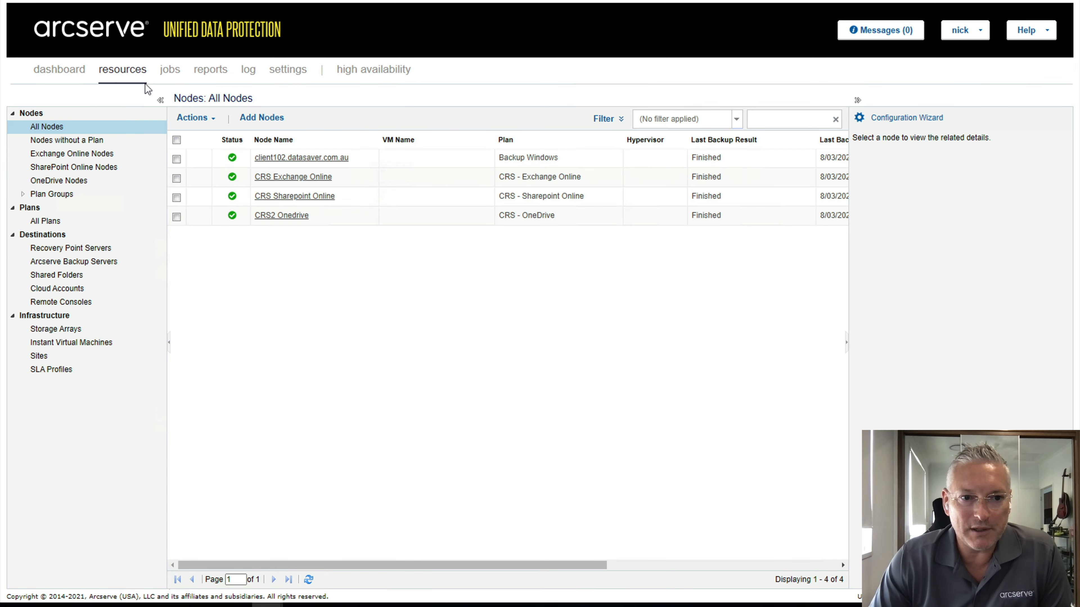
pyautogui.click(68, 250)
pyautogui.click(270, 190)
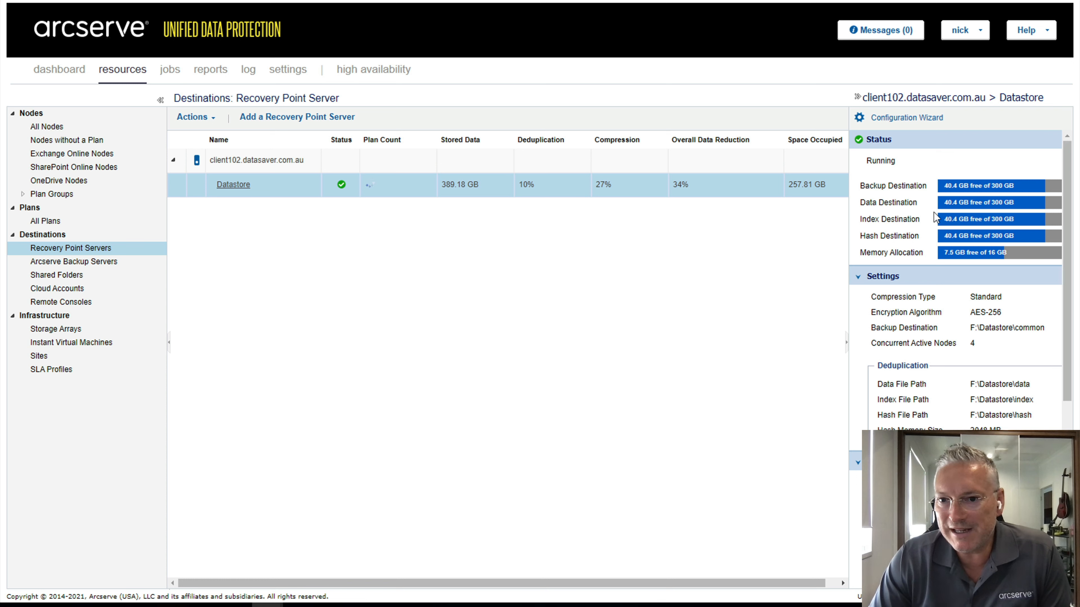
pyautogui.moveTo(859, 204); pyautogui.dragTo(940, 203)
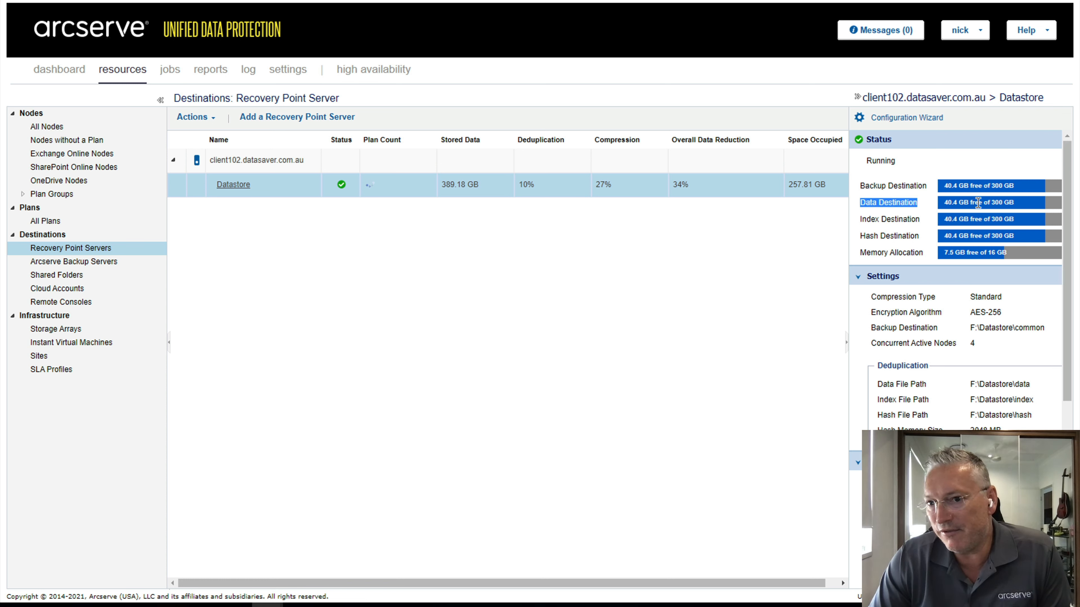
pyautogui.click(918, 220)
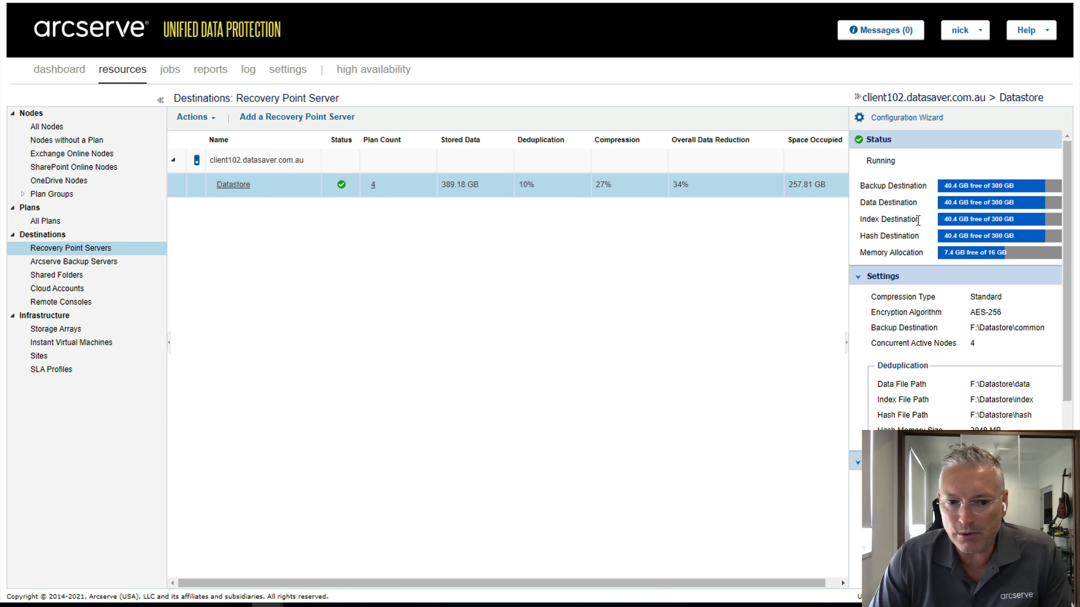
# Switch to Command Prompt and try to run "as_gddmgr.exe -DataPath Add Datastore -NewDataPath G:\Datastore\Data".
pyautogui.hotkey('alt', 'Tab')
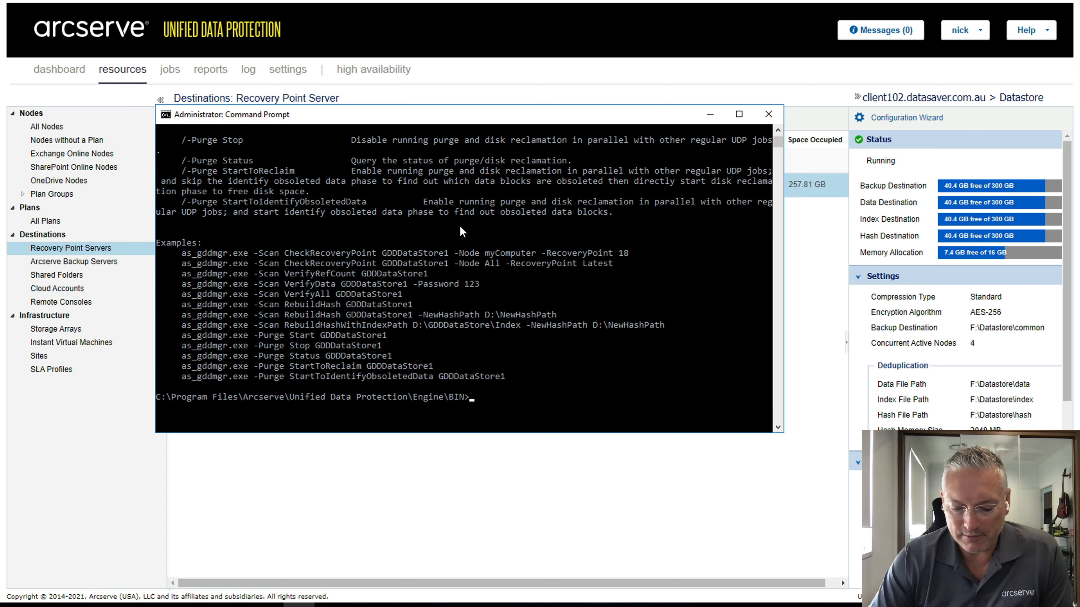
pyautogui.write('as_gddmgr.exe ')
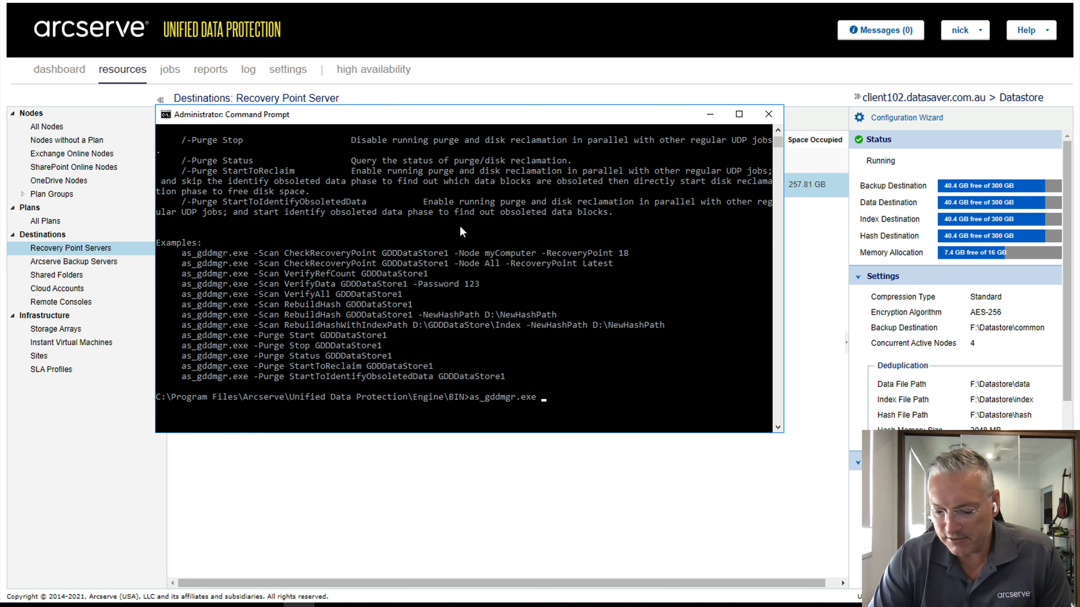
pyautogui.write('-Da')
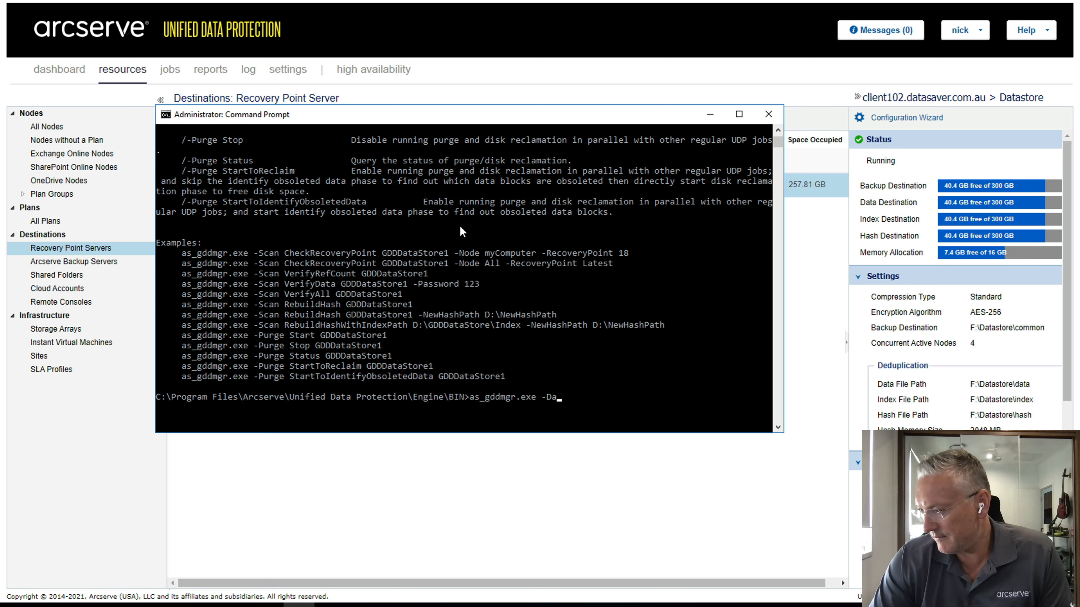
pyautogui.write('ta')
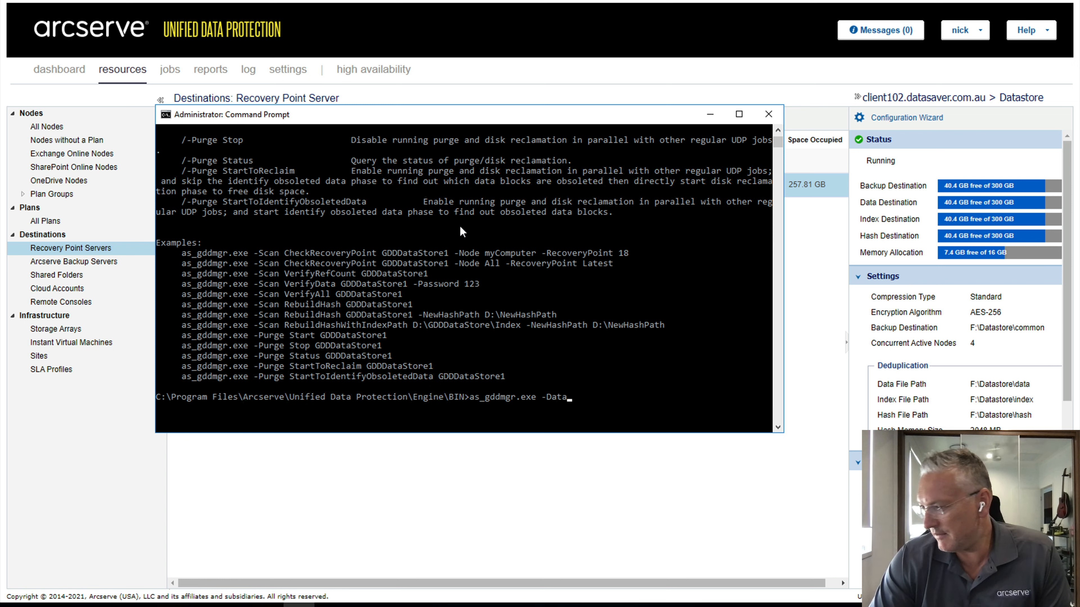
pyautogui.write('Peth')
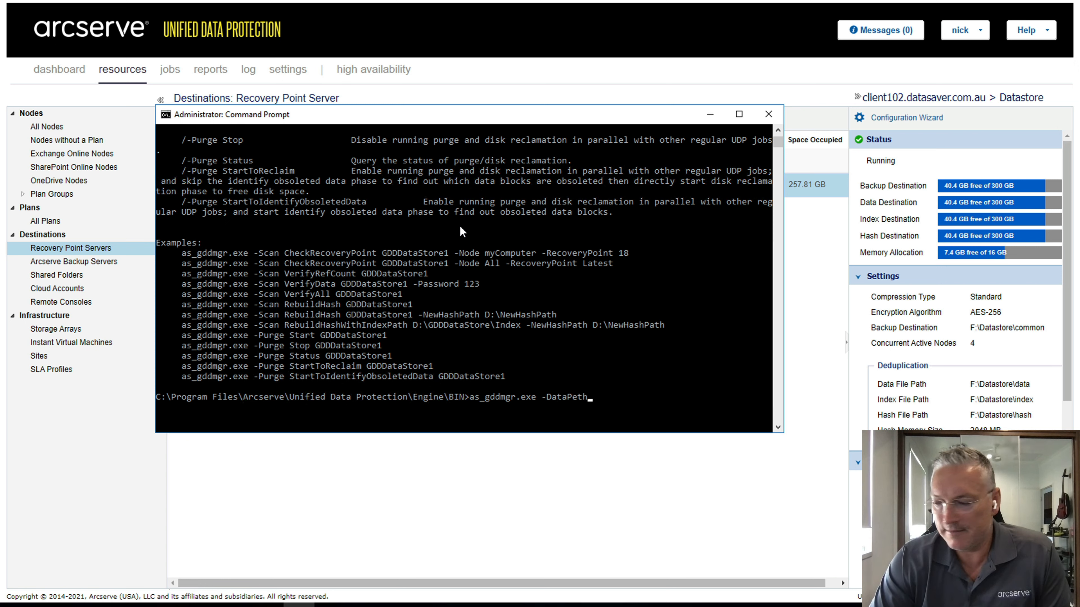
pyautogui.press('BackSpace')
pyautogui.press('BackSpace')
pyautogui.press('BackSpace')
pyautogui.write('at')
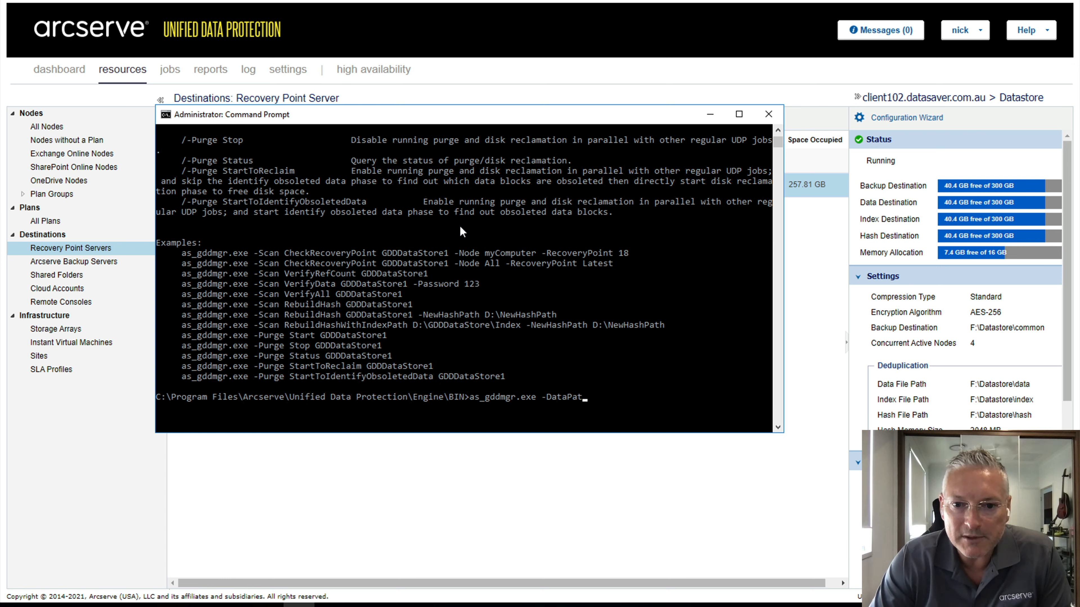
pyautogui.write('h Add')
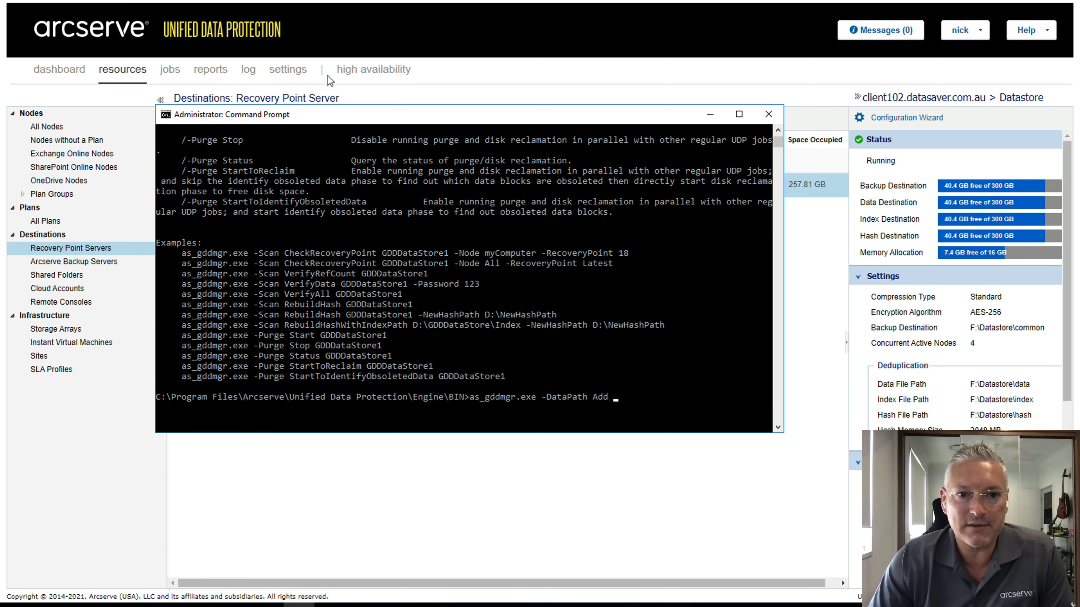
pyautogui.moveTo(324, 118); pyautogui.dragTo(345, 214)
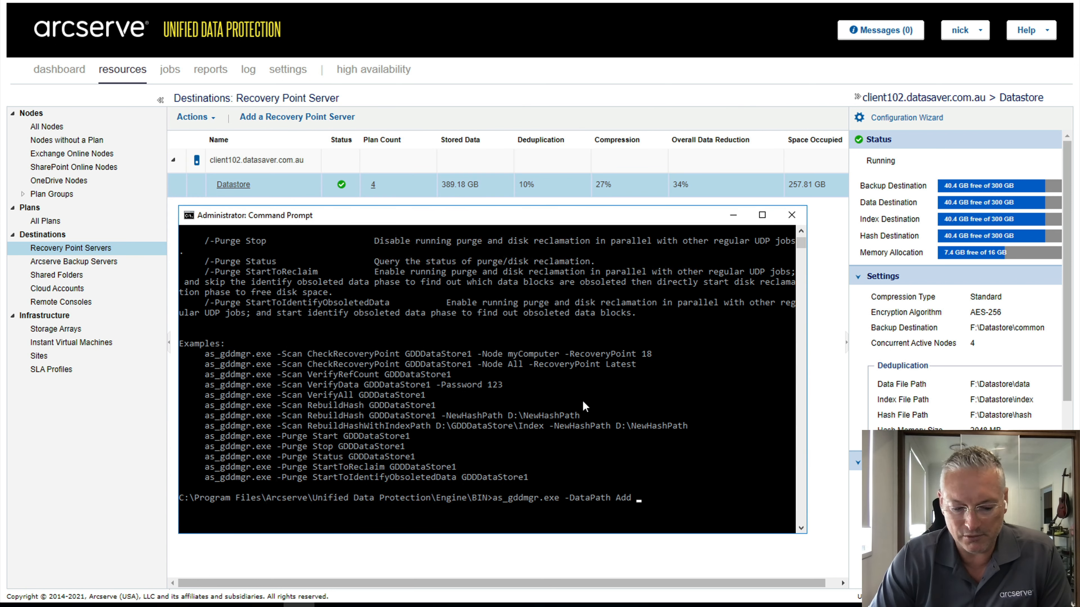
pyautogui.write('Datastore')
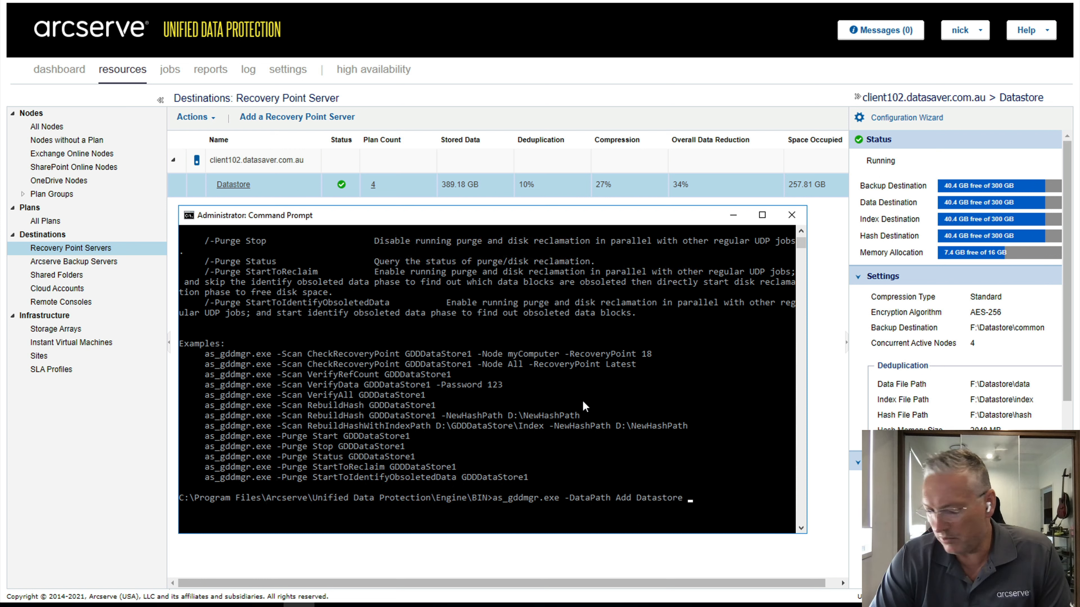
pyautogui.write(' -N')
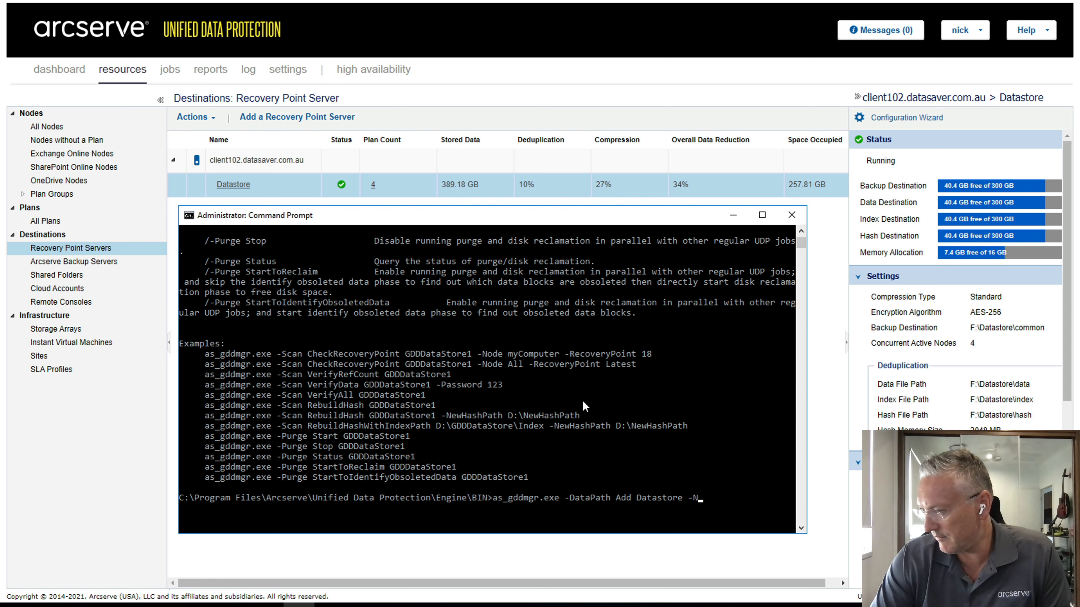
pyautogui.write('ewData')
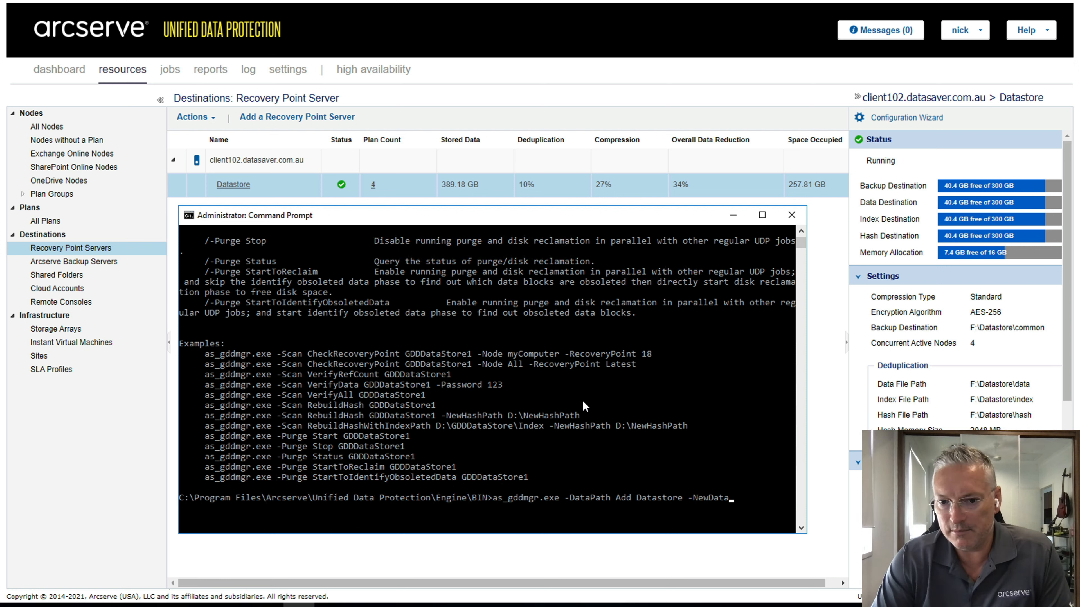
pyautogui.write('Path')
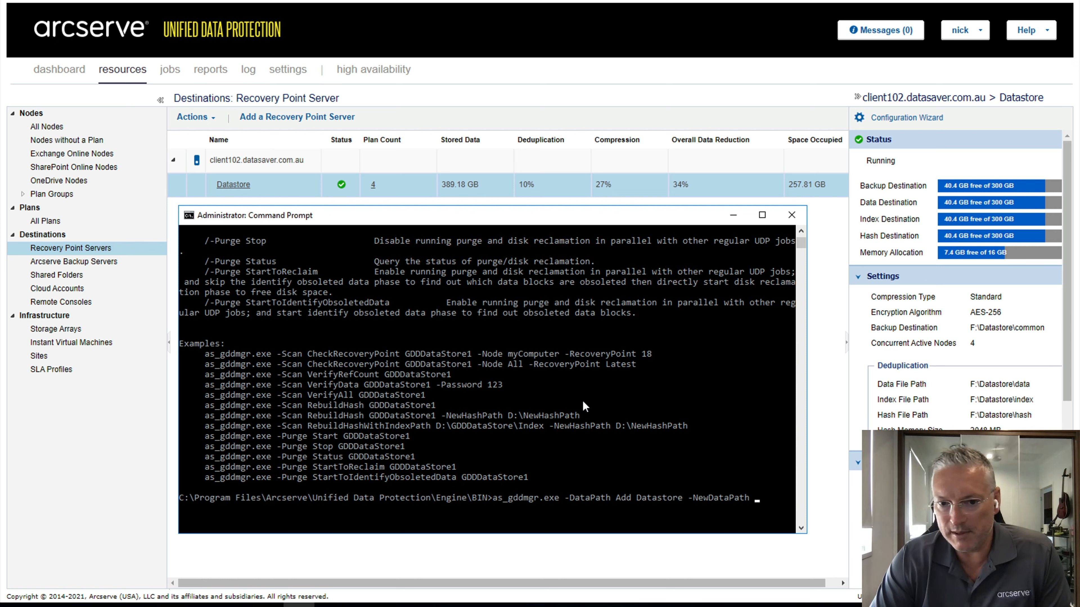
pyautogui.write(' G')
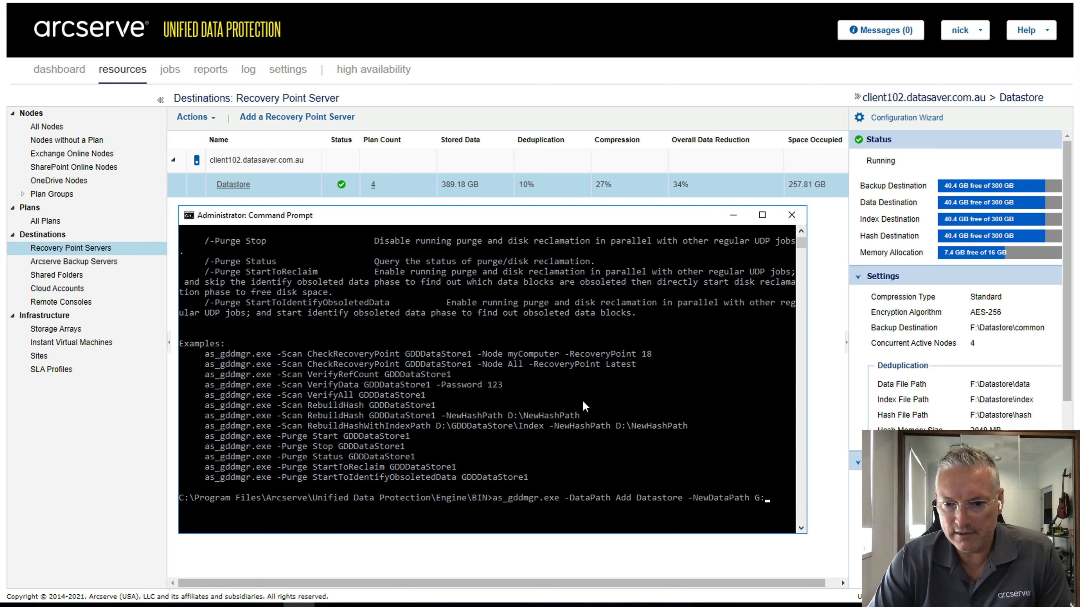
pyautogui.write(':\\')
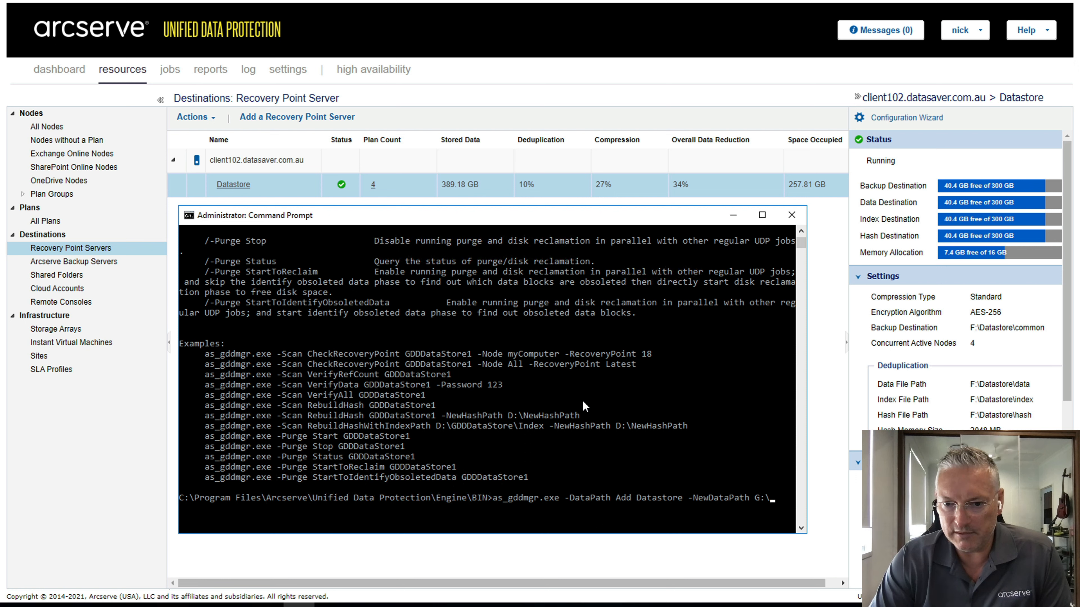
pyautogui.write('Datastore\\Data')
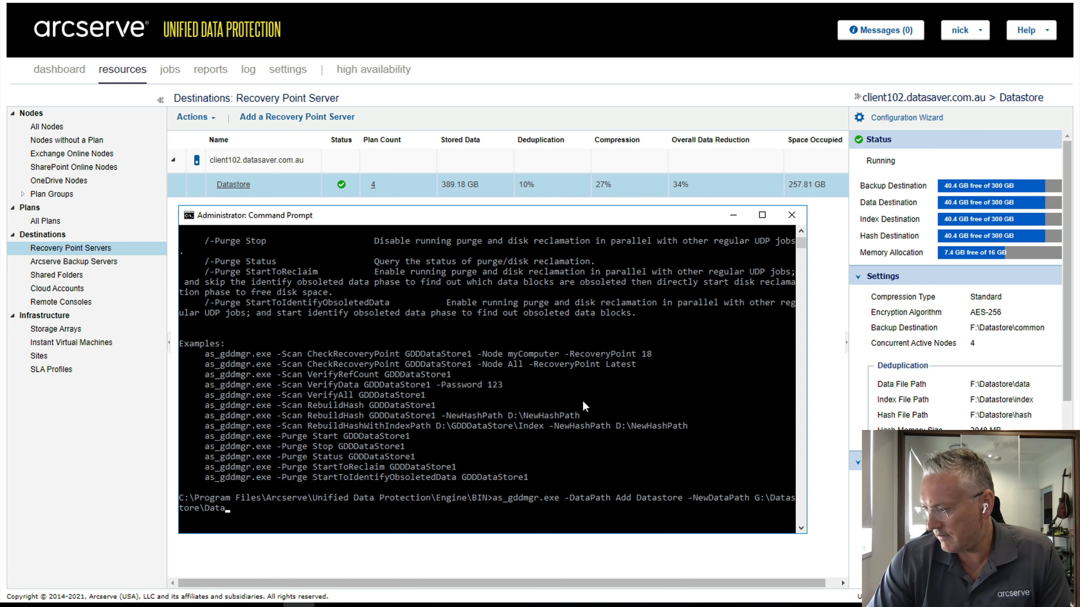
pyautogui.press('Return')
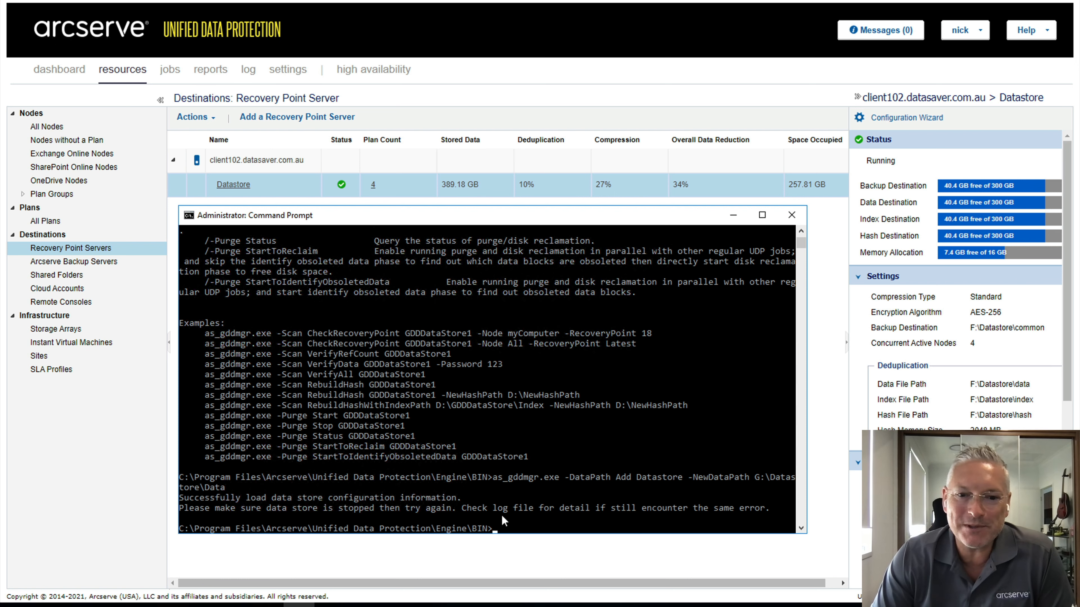
# Stop the Datastore data store in the Arcserve UDP console, accepting the cancellation of any jobs, and check its status.
pyautogui.click(263, 188)
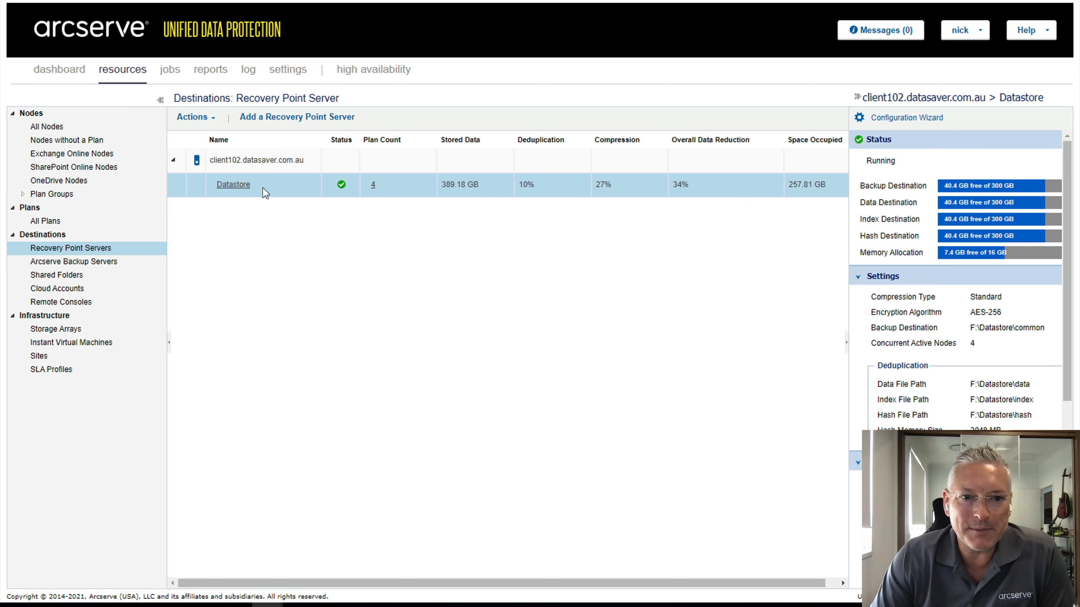
pyautogui.rightClick(265, 192)
pyautogui.click(292, 231)
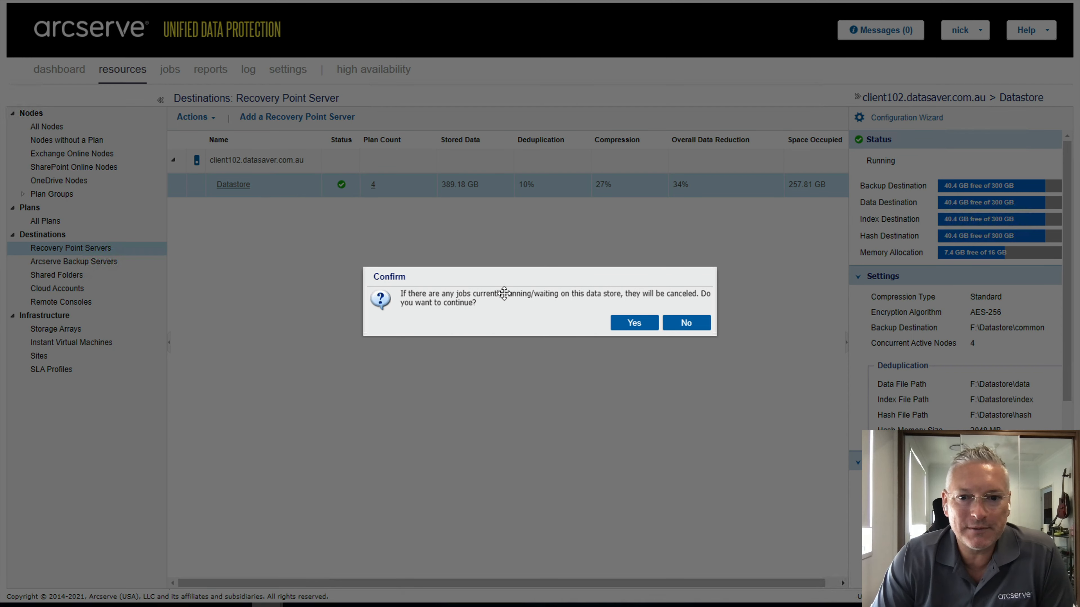
pyautogui.click(632, 323)
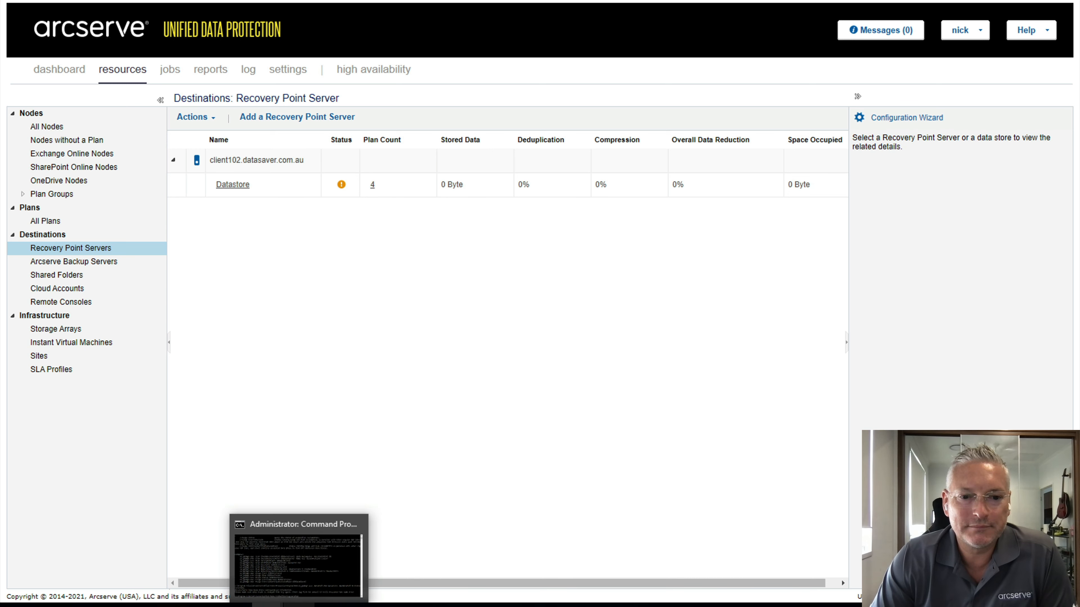
pyautogui.click(298, 605)
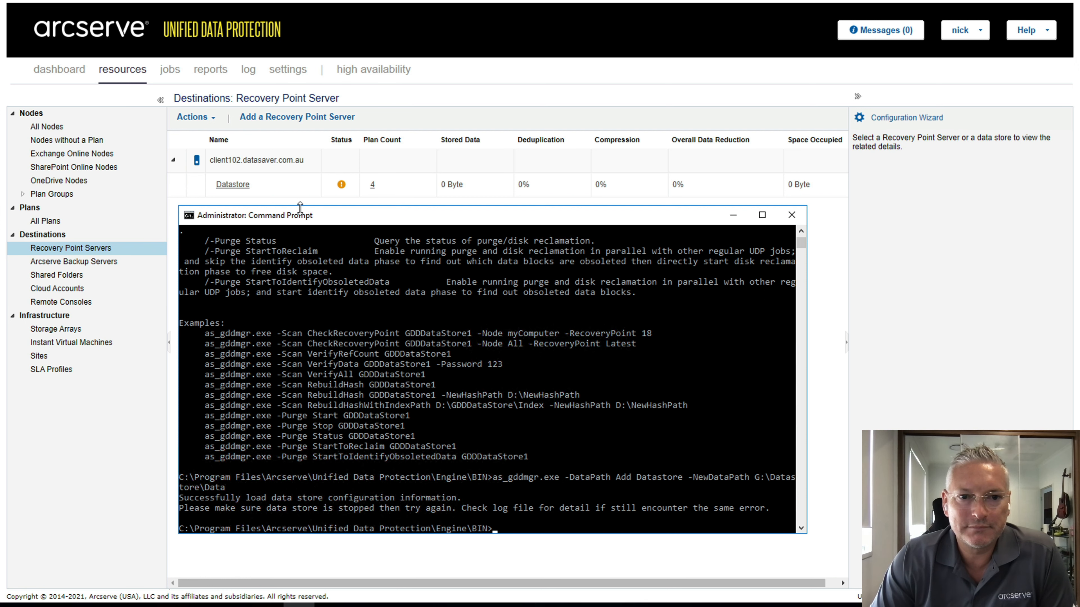
pyautogui.click(292, 191)
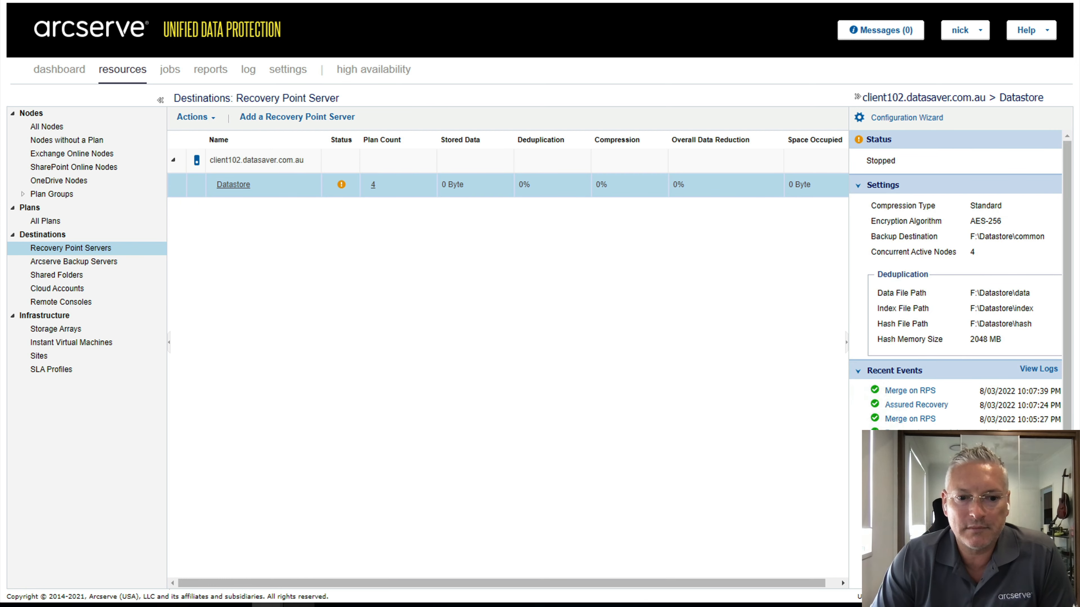
# Rerun the as_gddmgr.exe command in Command Prompt to add G:\Datastore\Data to Datastore, and highlight the total volume capacity.
pyautogui.click(299, 605)
pyautogui.click(381, 442)
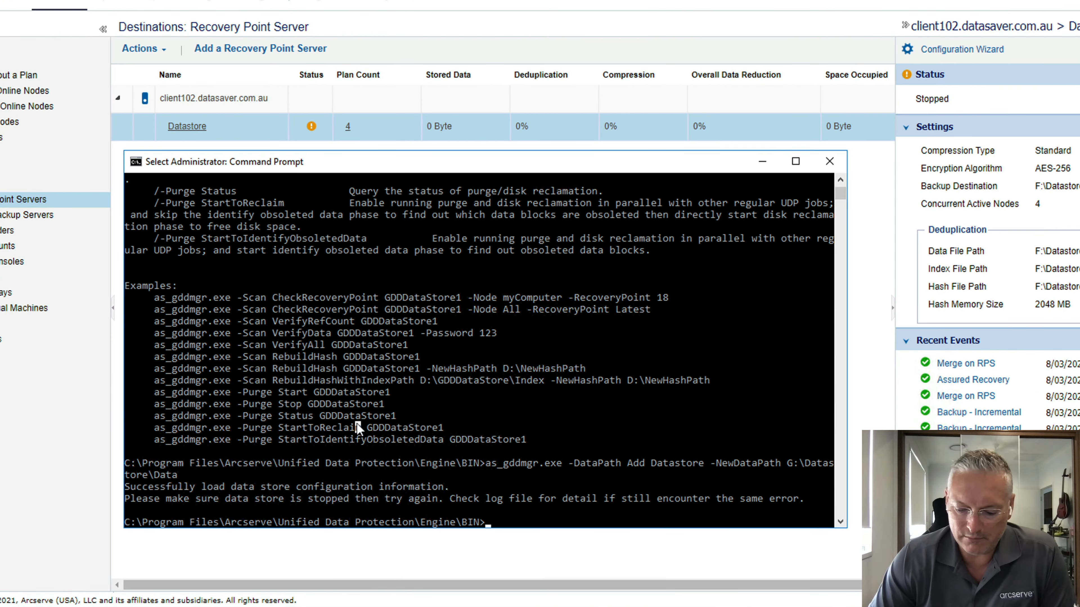
pyautogui.press('Escape')
pyautogui.press('Up')
pyautogui.press('Return')
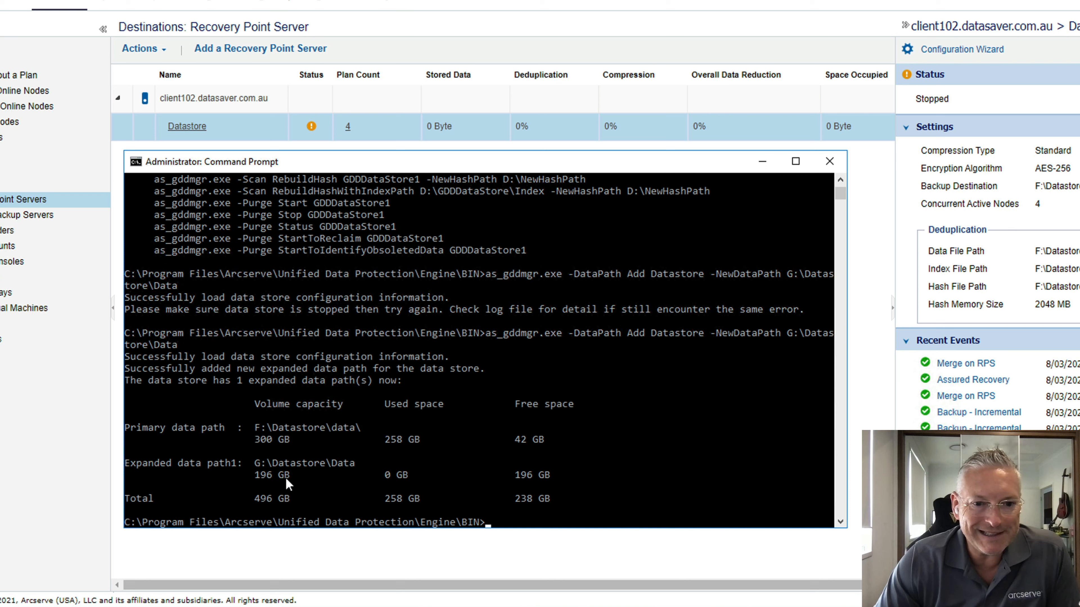
pyautogui.moveTo(250, 499); pyautogui.dragTo(297, 498)
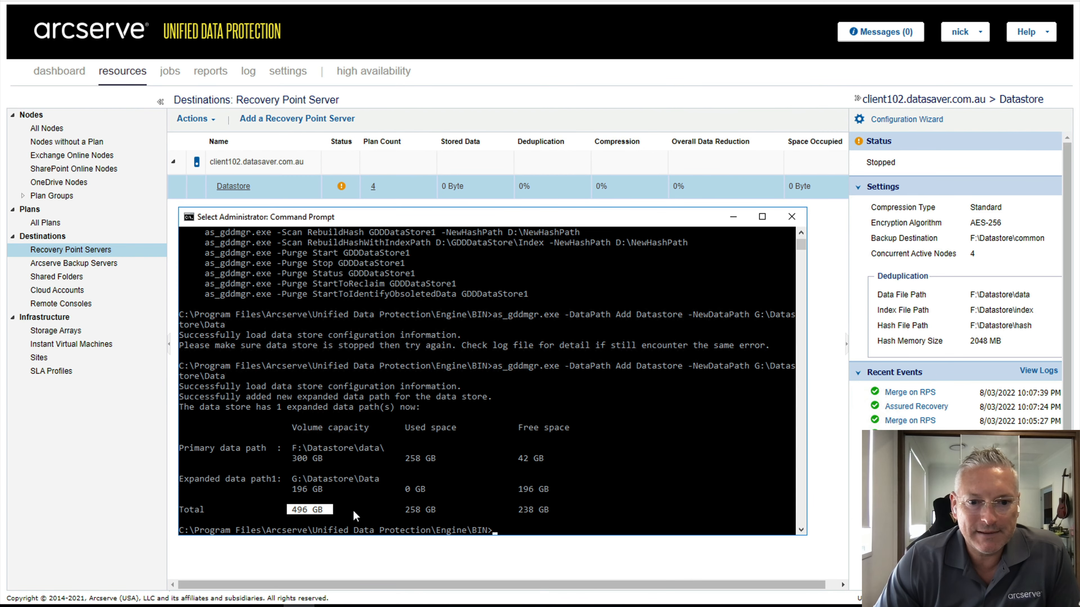
# Return to the Arcserve UDP console and start the stopped Datastore data store.
pyautogui.click(363, 558)
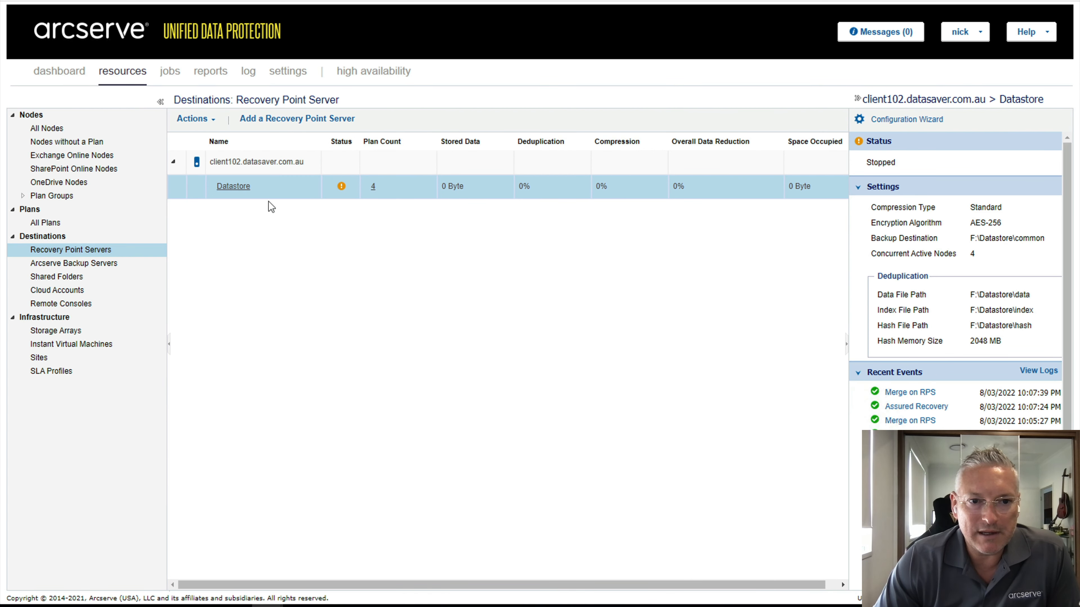
pyautogui.rightClick(255, 187)
pyautogui.click(293, 228)
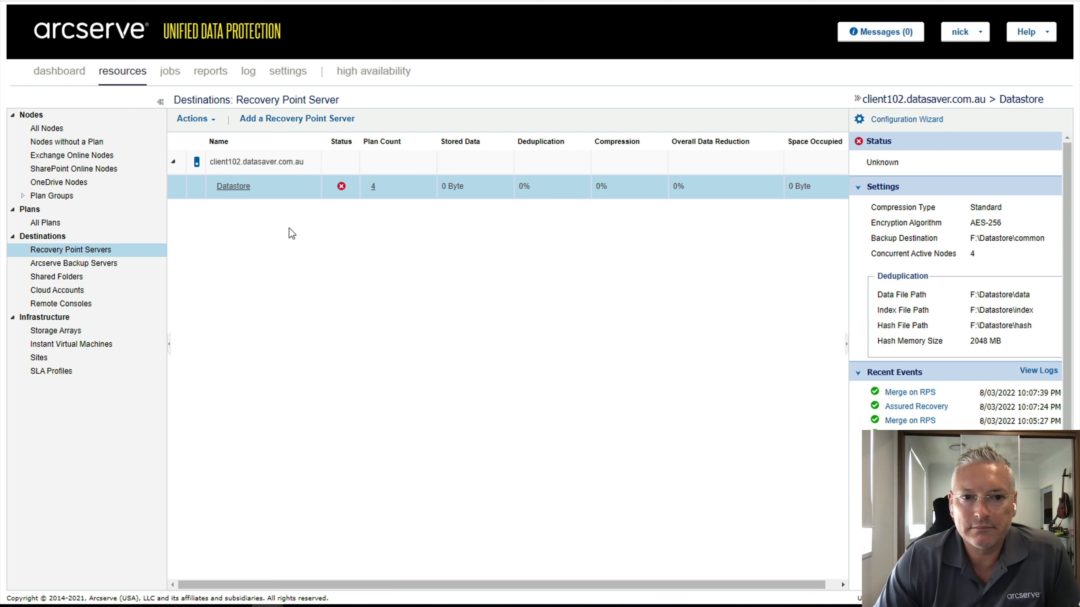
# Check the Datastore data store's running status and expanded Data Destination capacity in its details.
pyautogui.click(419, 195)
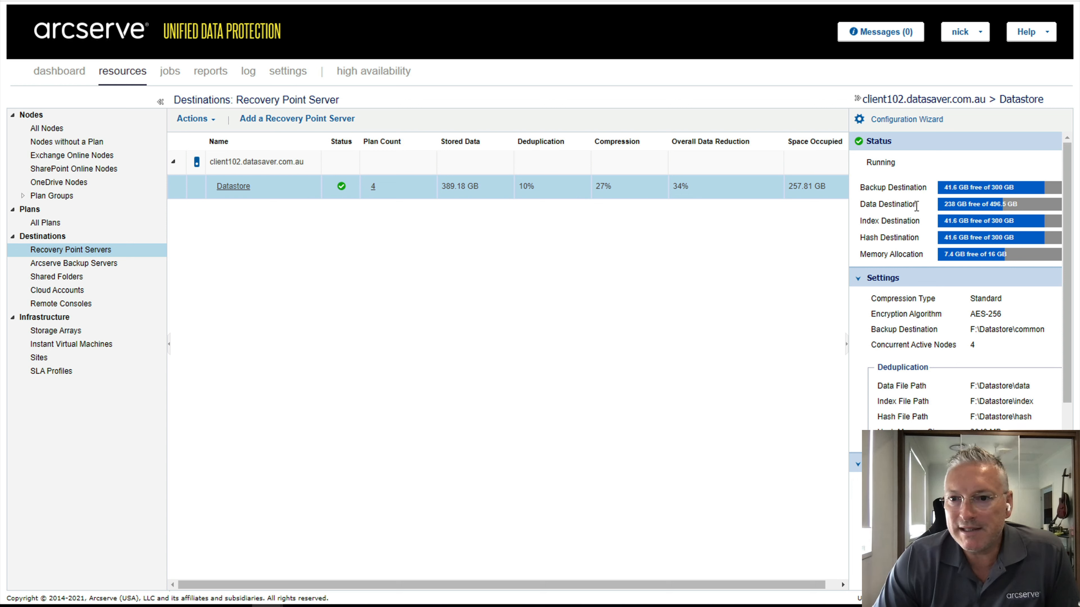
pyautogui.moveTo(945, 207); pyautogui.dragTo(959, 206)
pyautogui.click(961, 207)
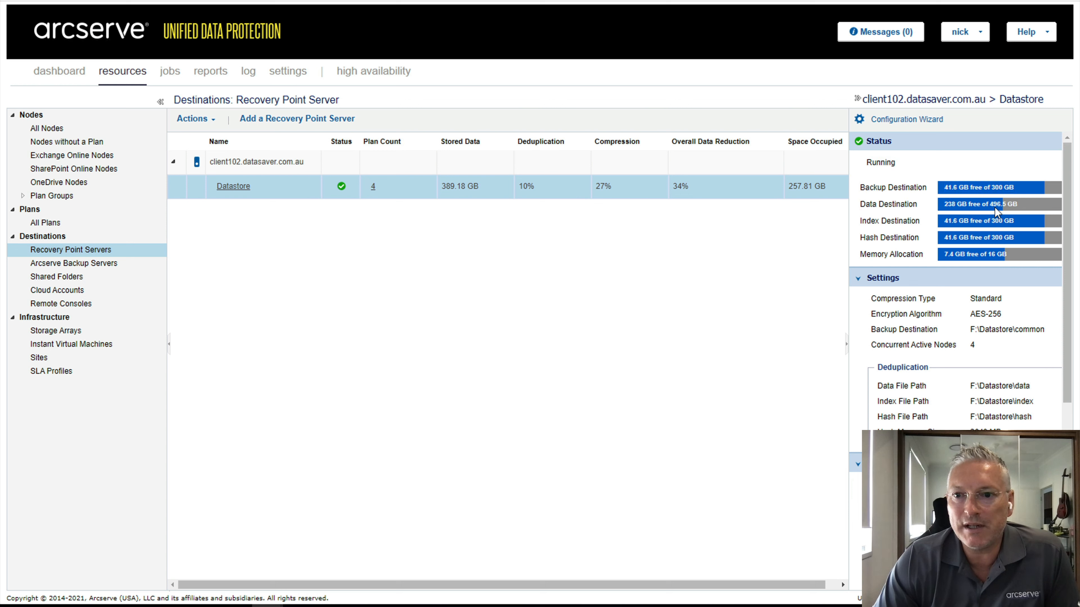